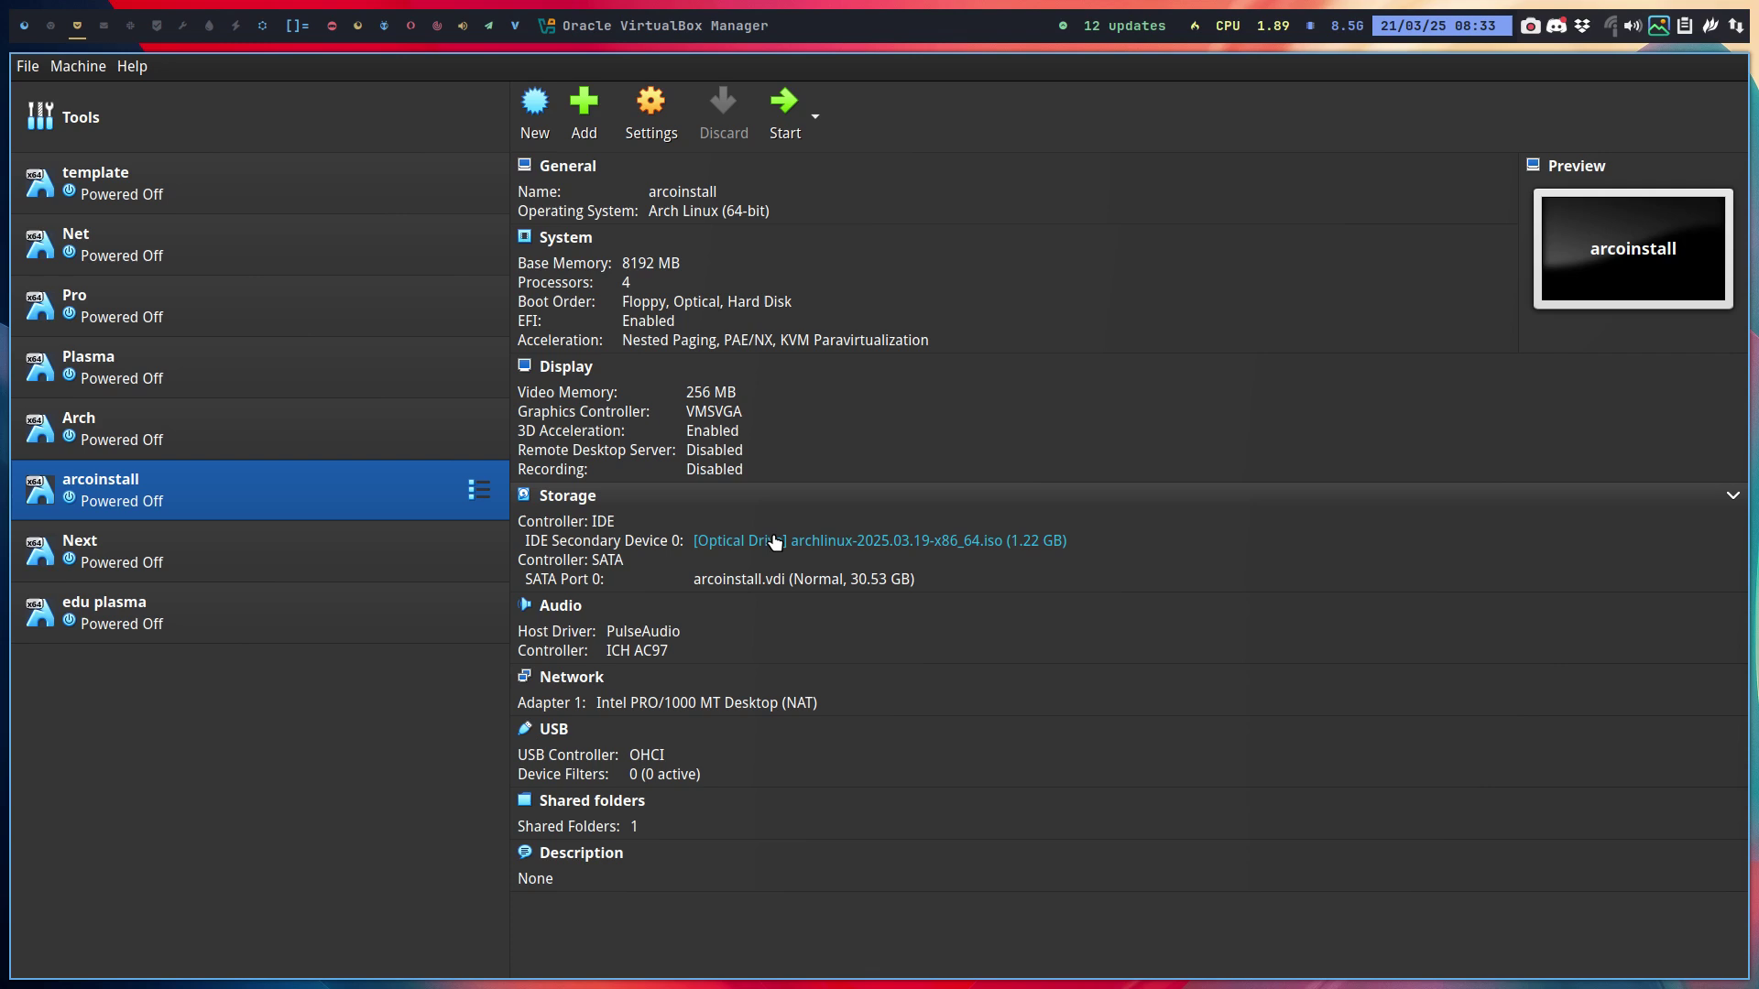
Step: Attach archlinux-2025.03.12-x86_64.iso to the optical drive and start the arcoinstall VM
click(828, 546)
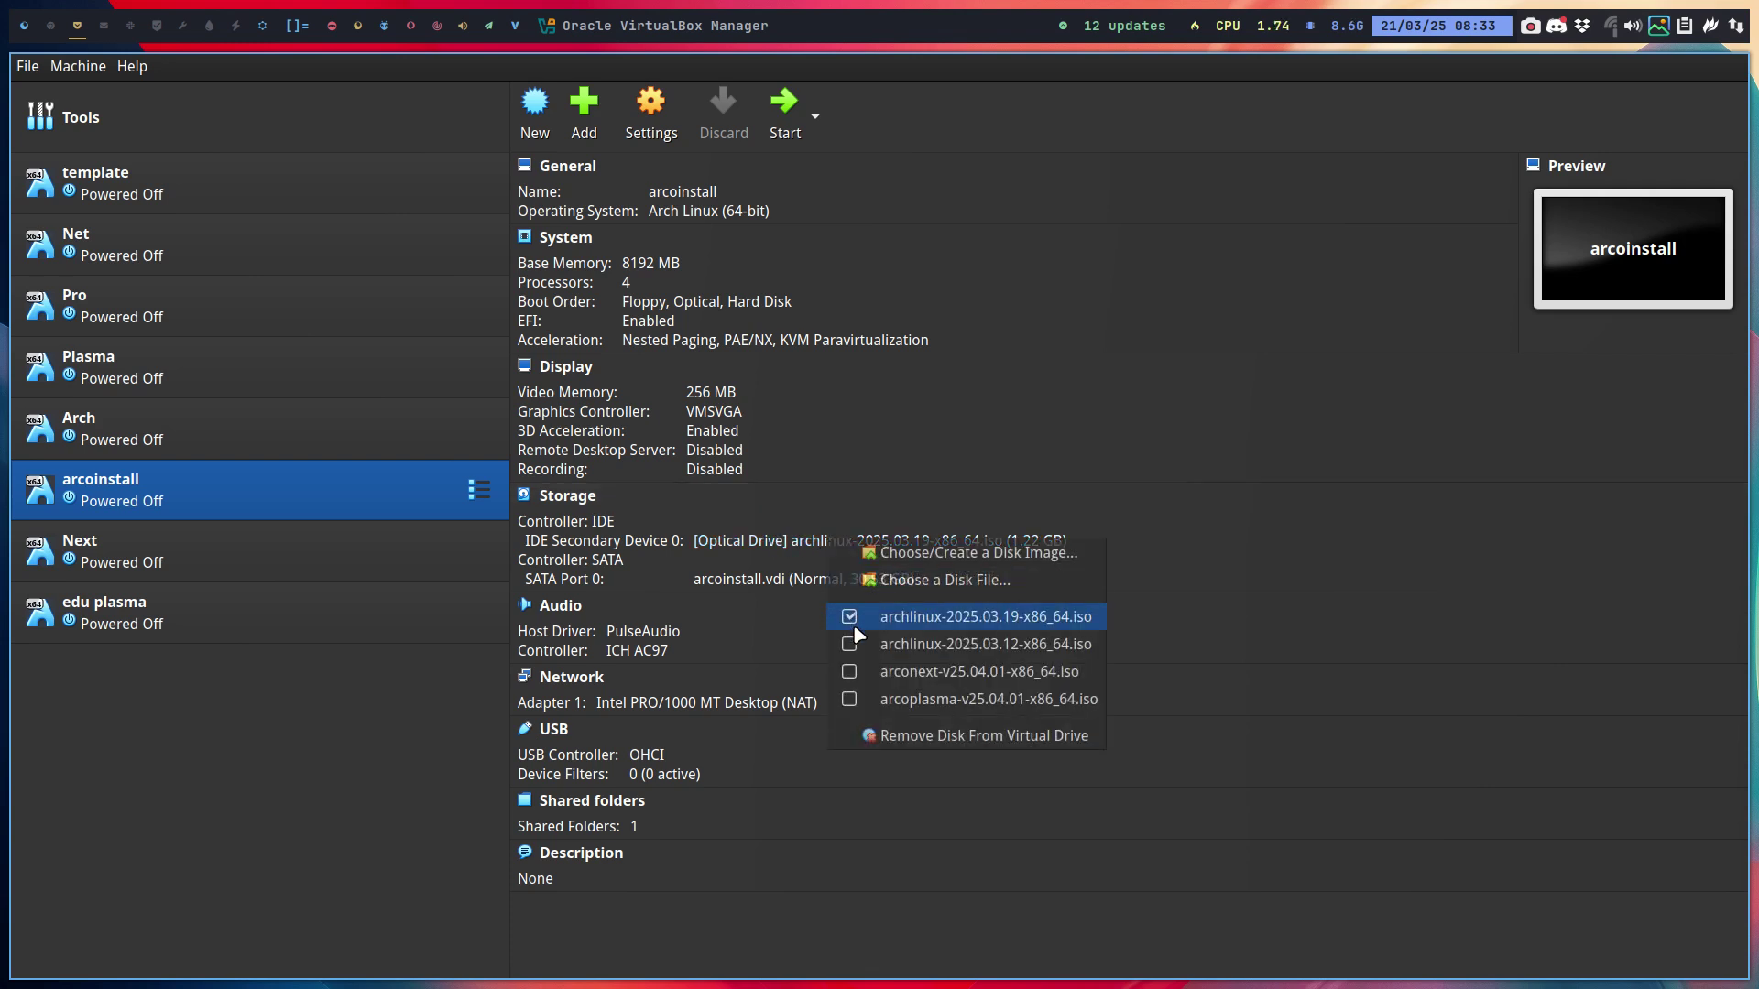
click(849, 652)
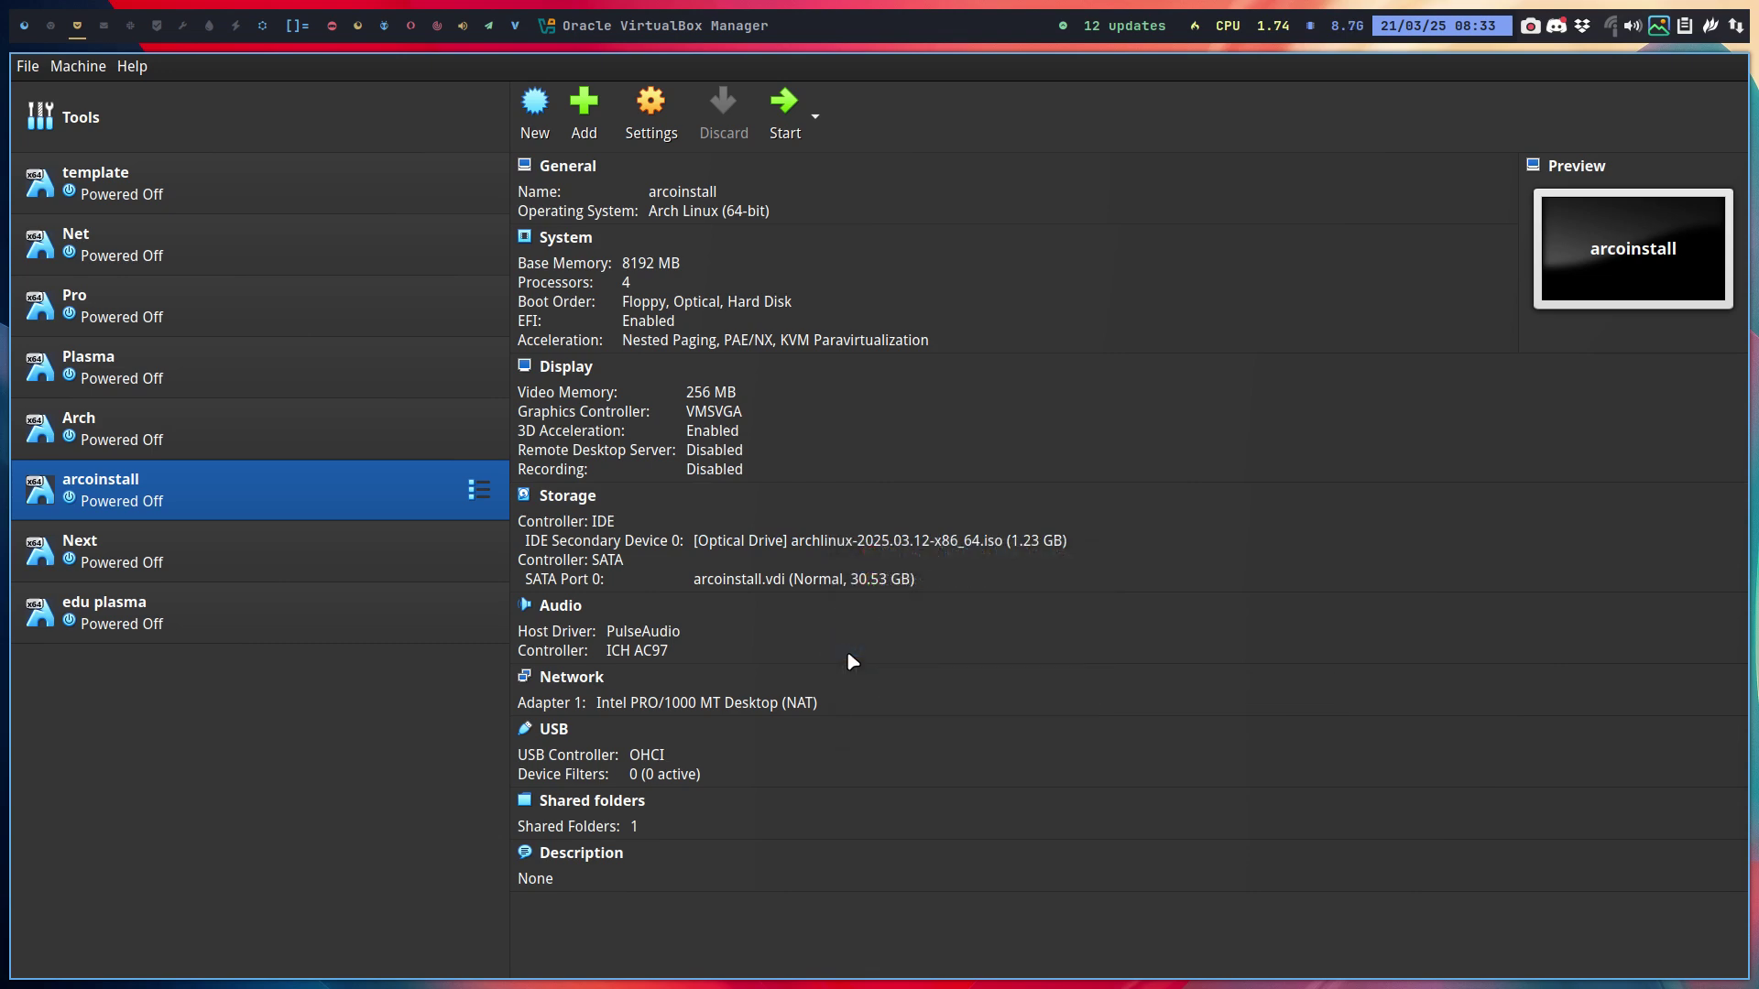
click(784, 105)
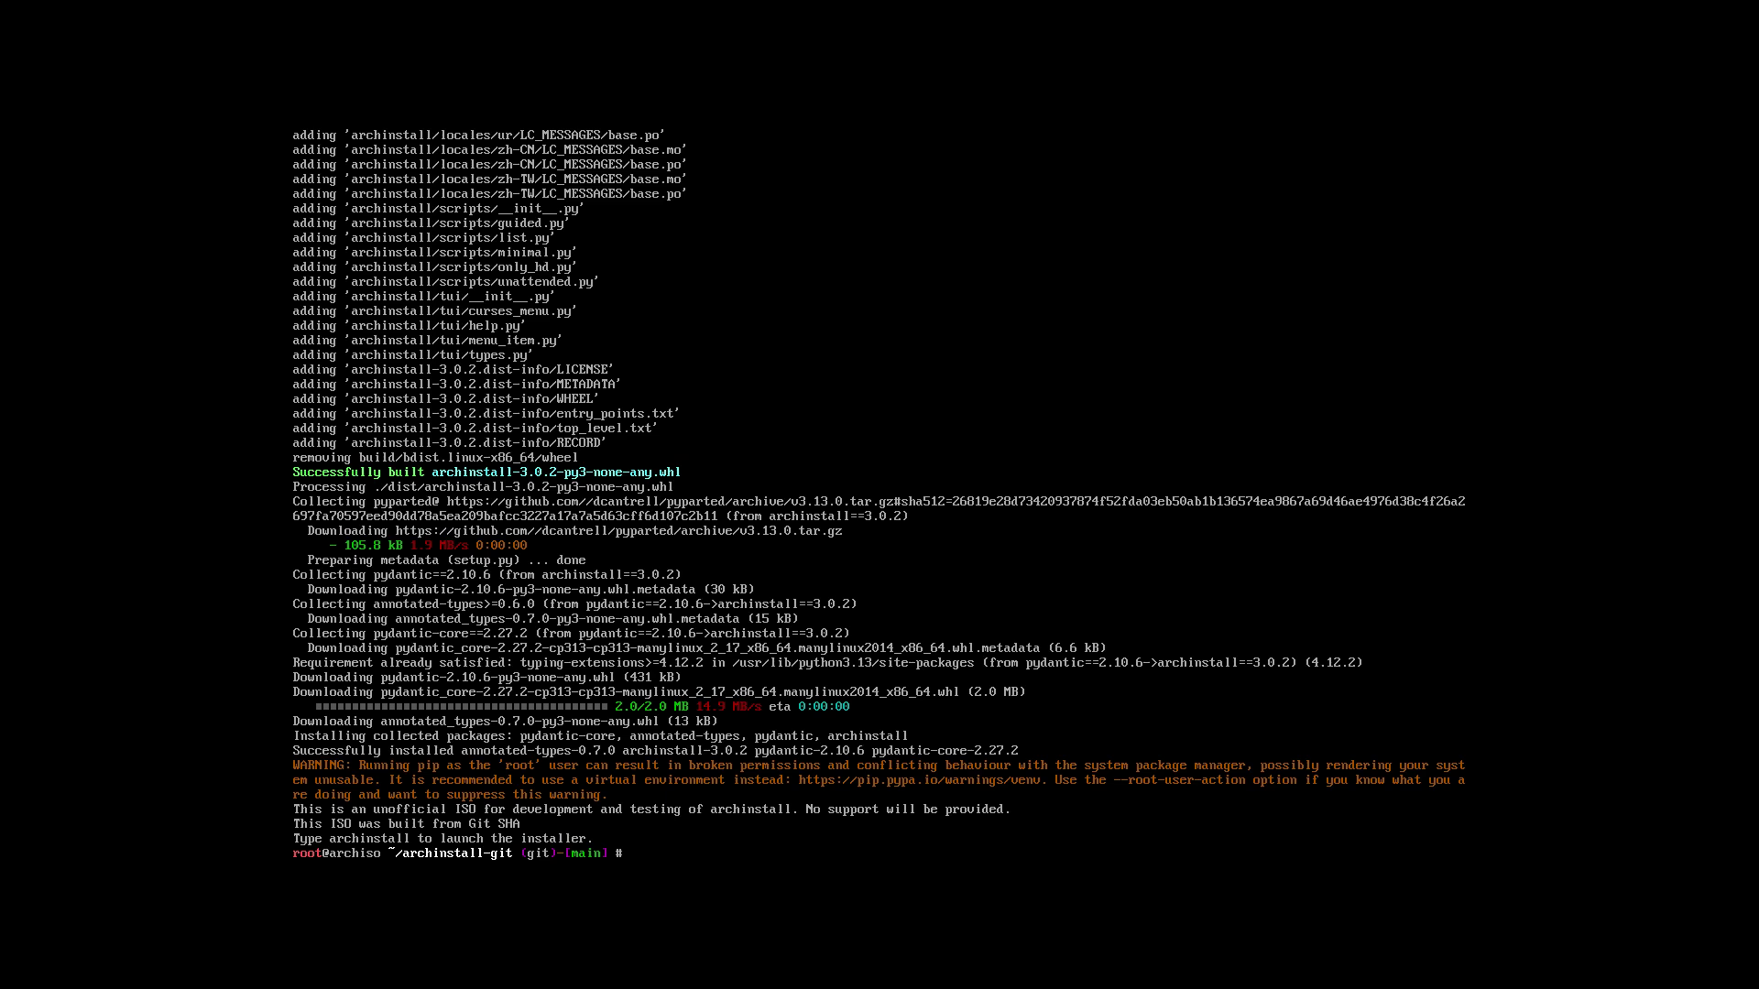
Step: Leave full screen and power off the arcoinstall VM through File > Close
key(Control_R+f)
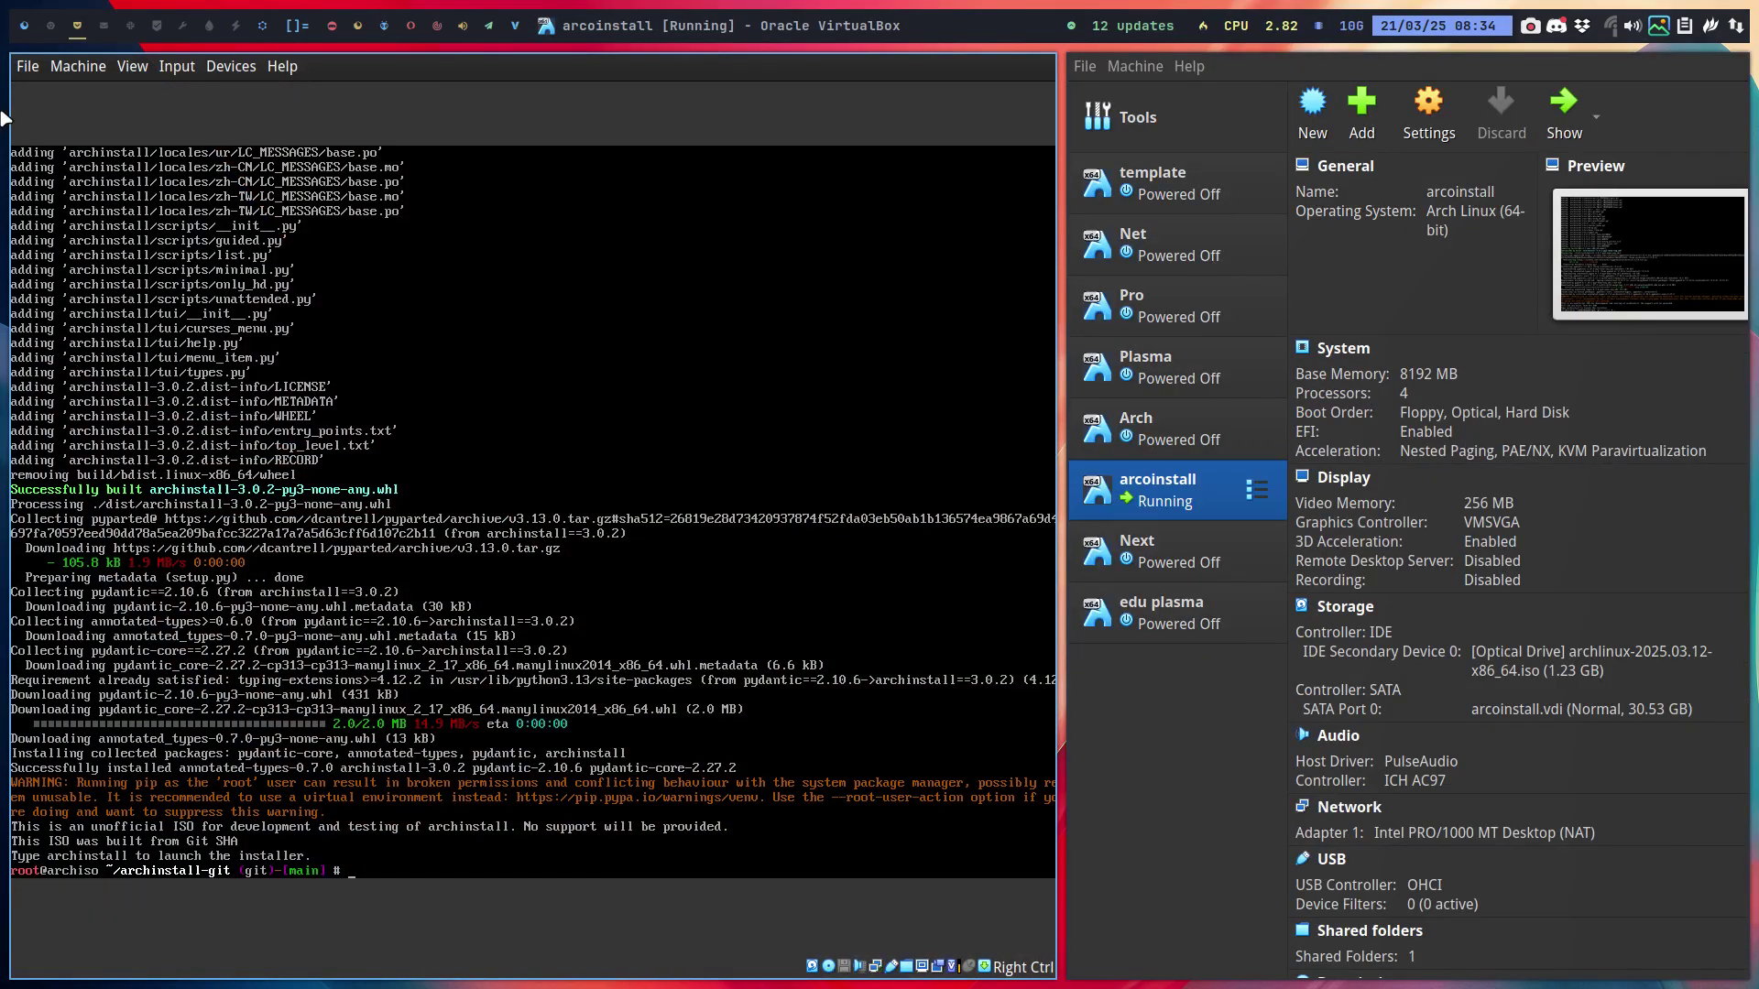
click(27, 66)
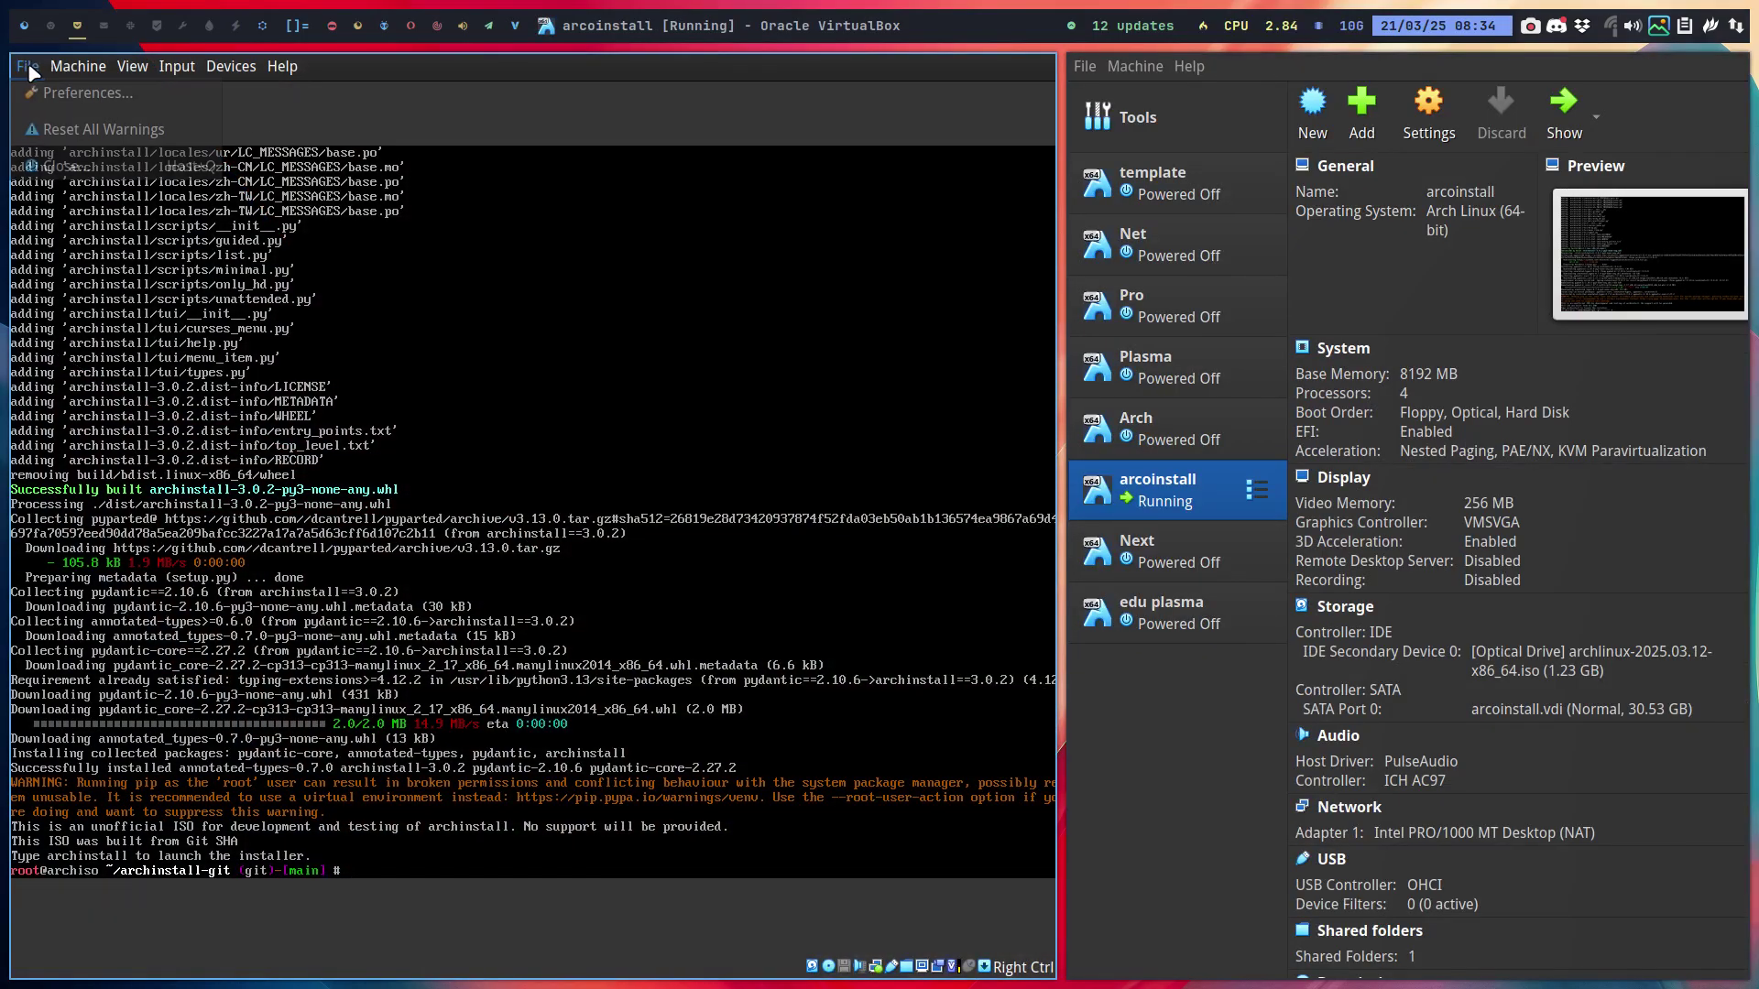
click(65, 167)
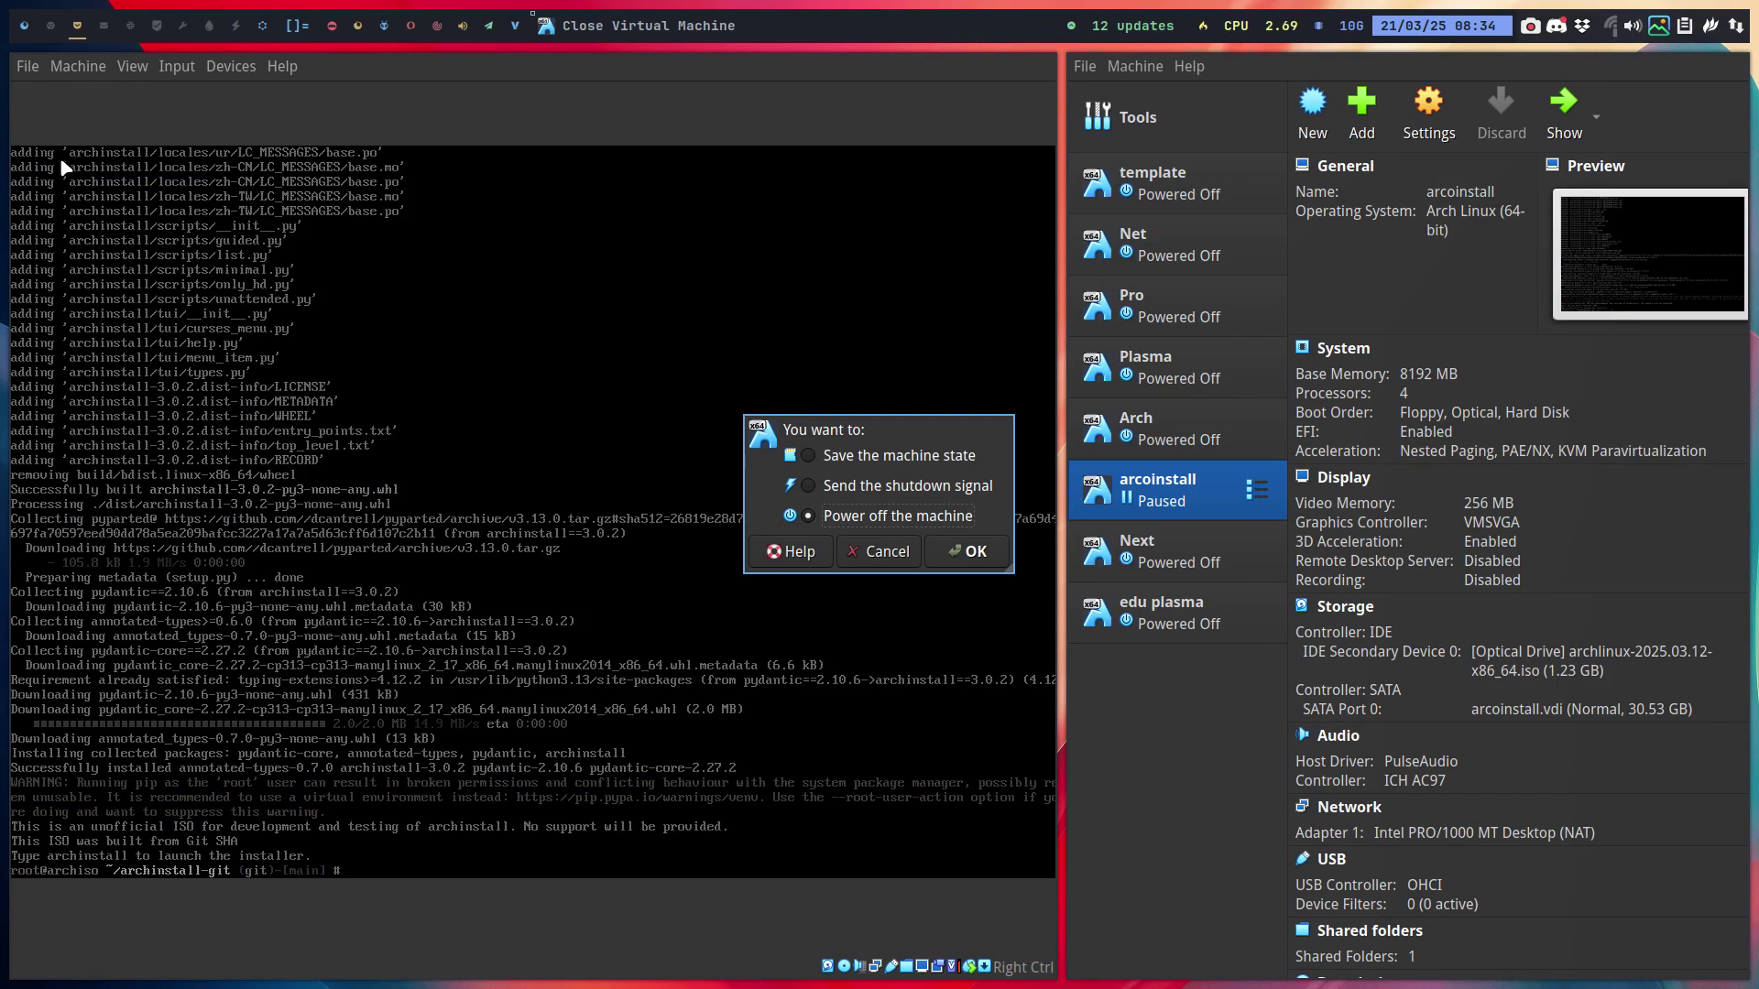
click(973, 550)
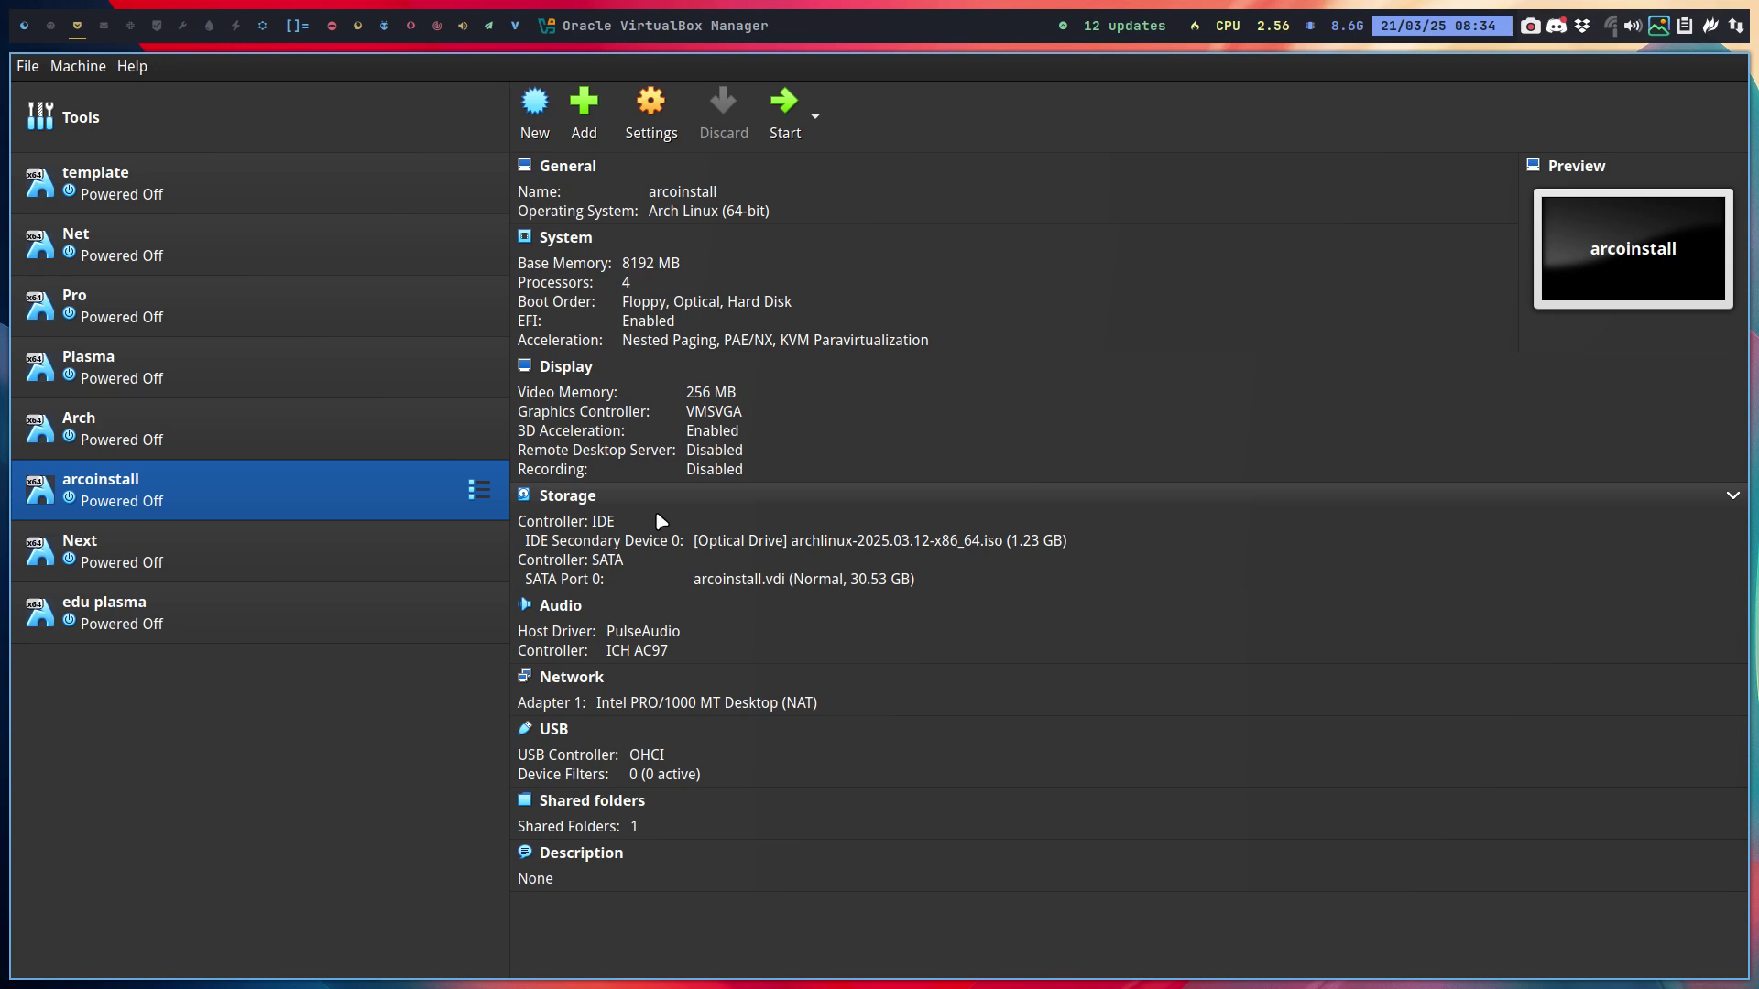
Step: Swap the optical drive to the archlinux-2025.03.19 ISO and start the VM
click(967, 544)
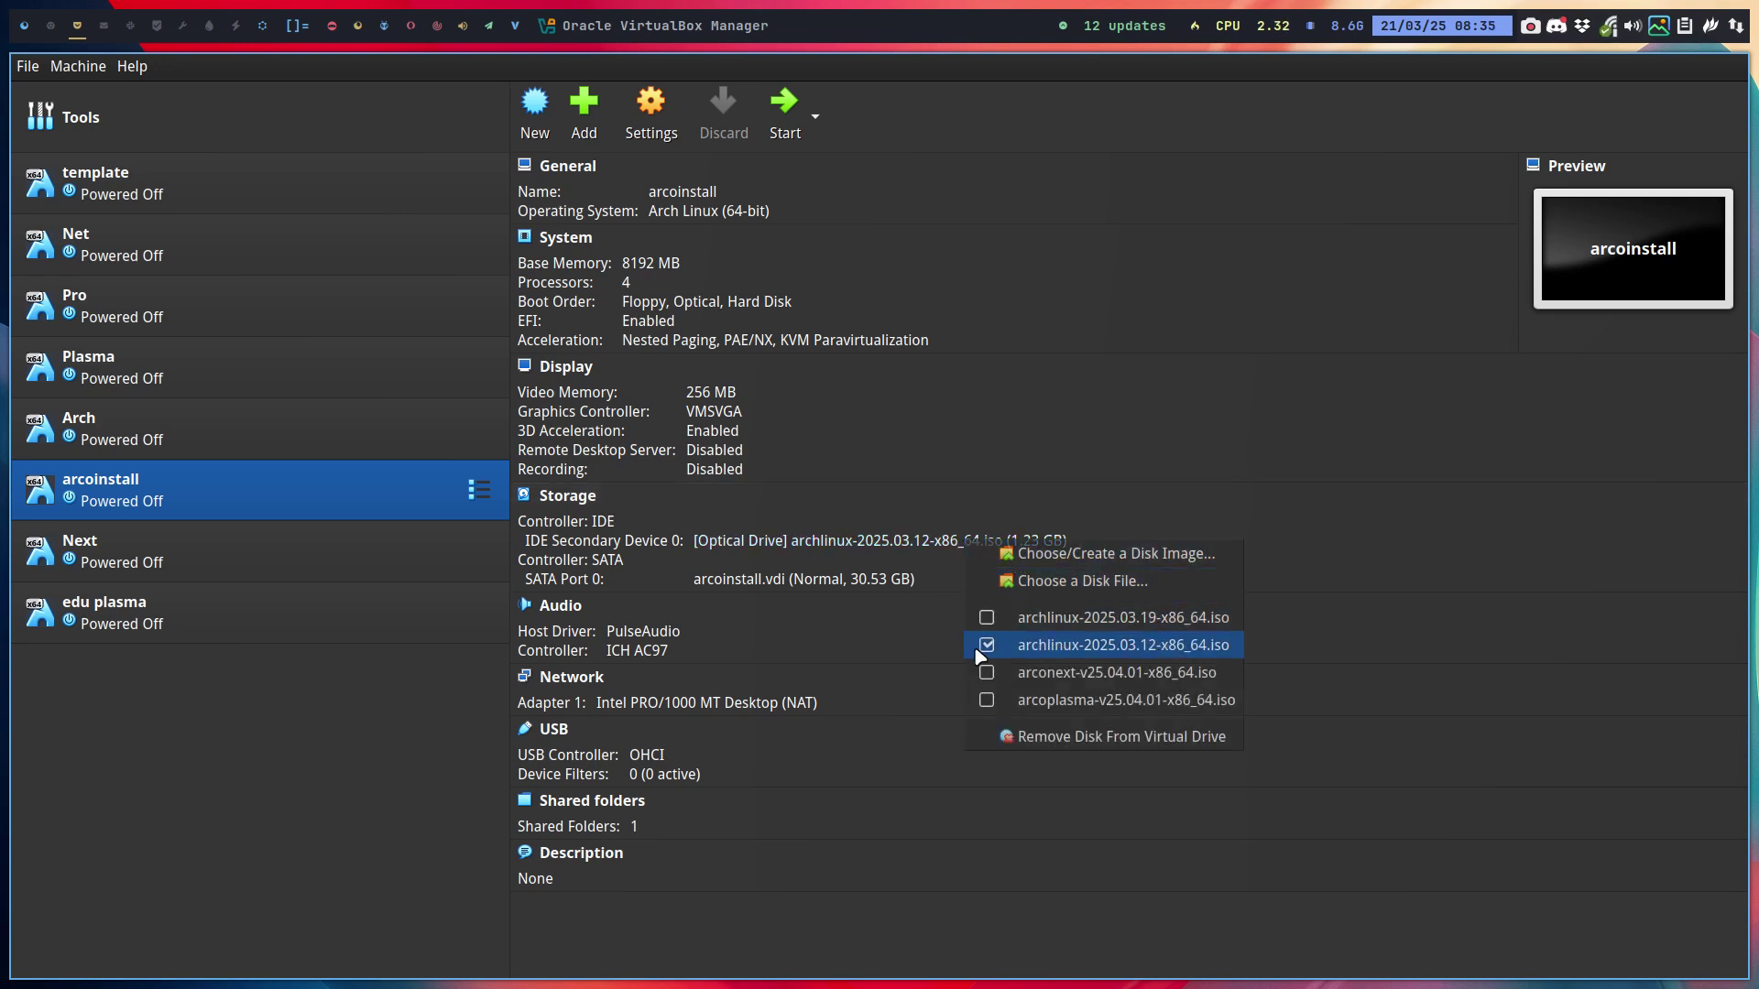
click(989, 619)
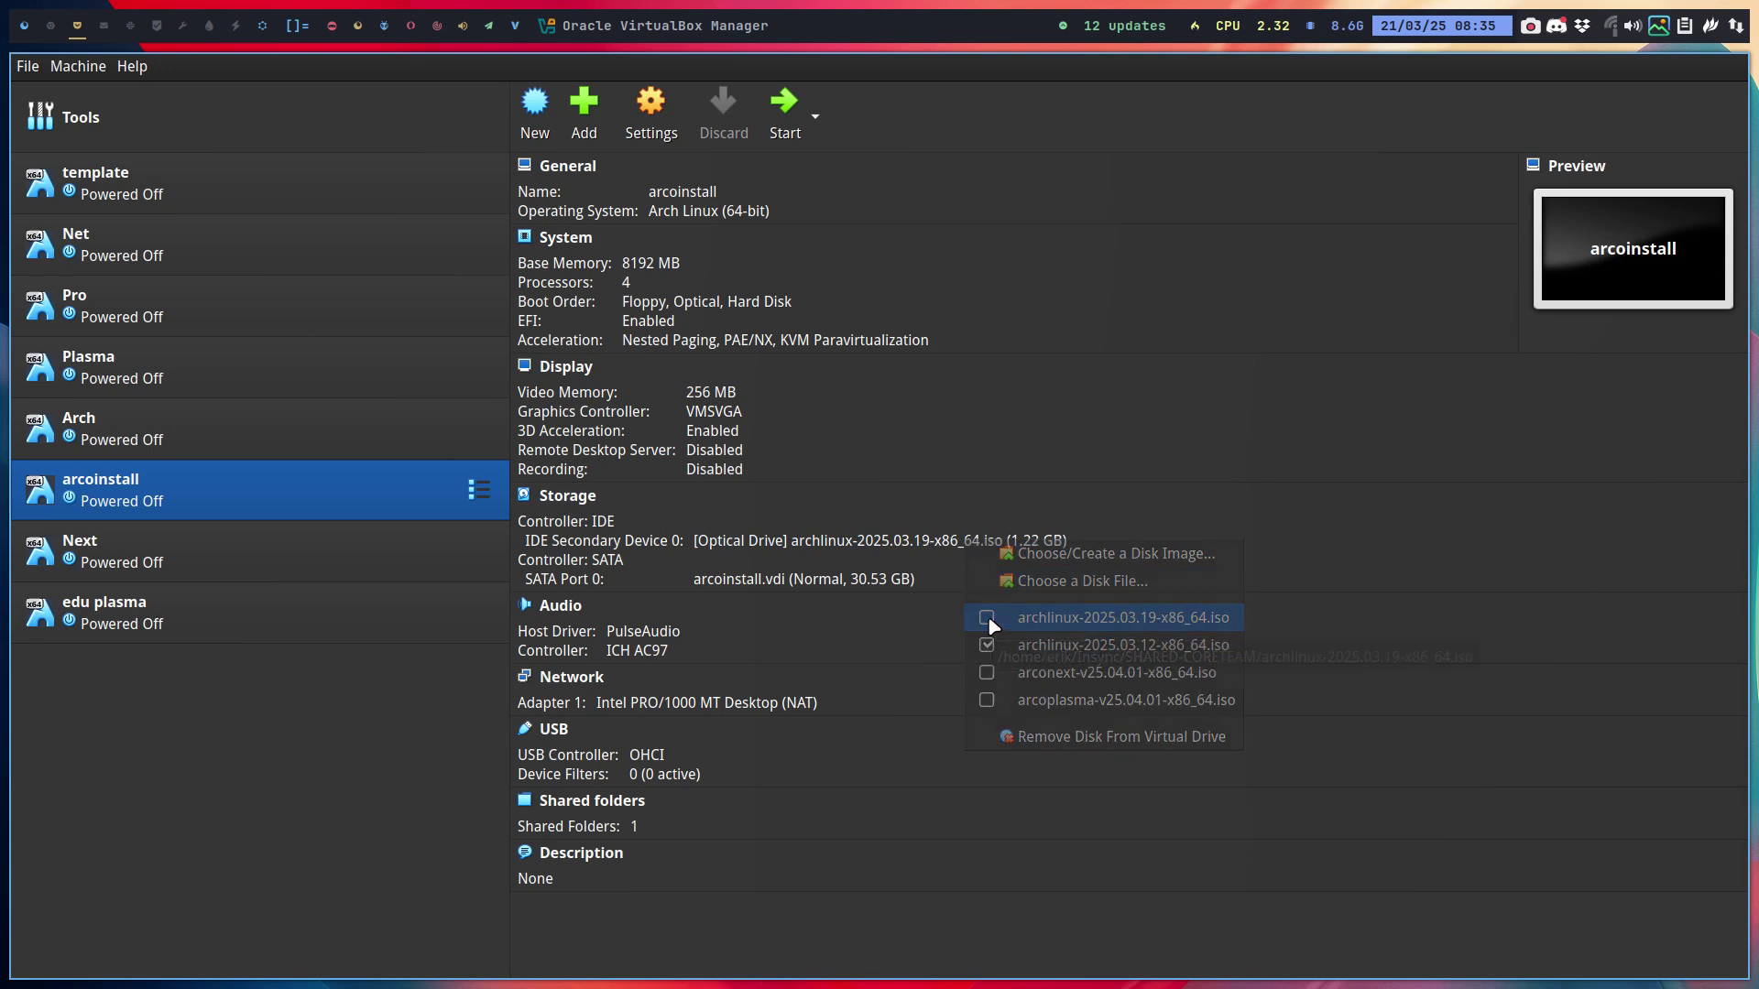
click(775, 117)
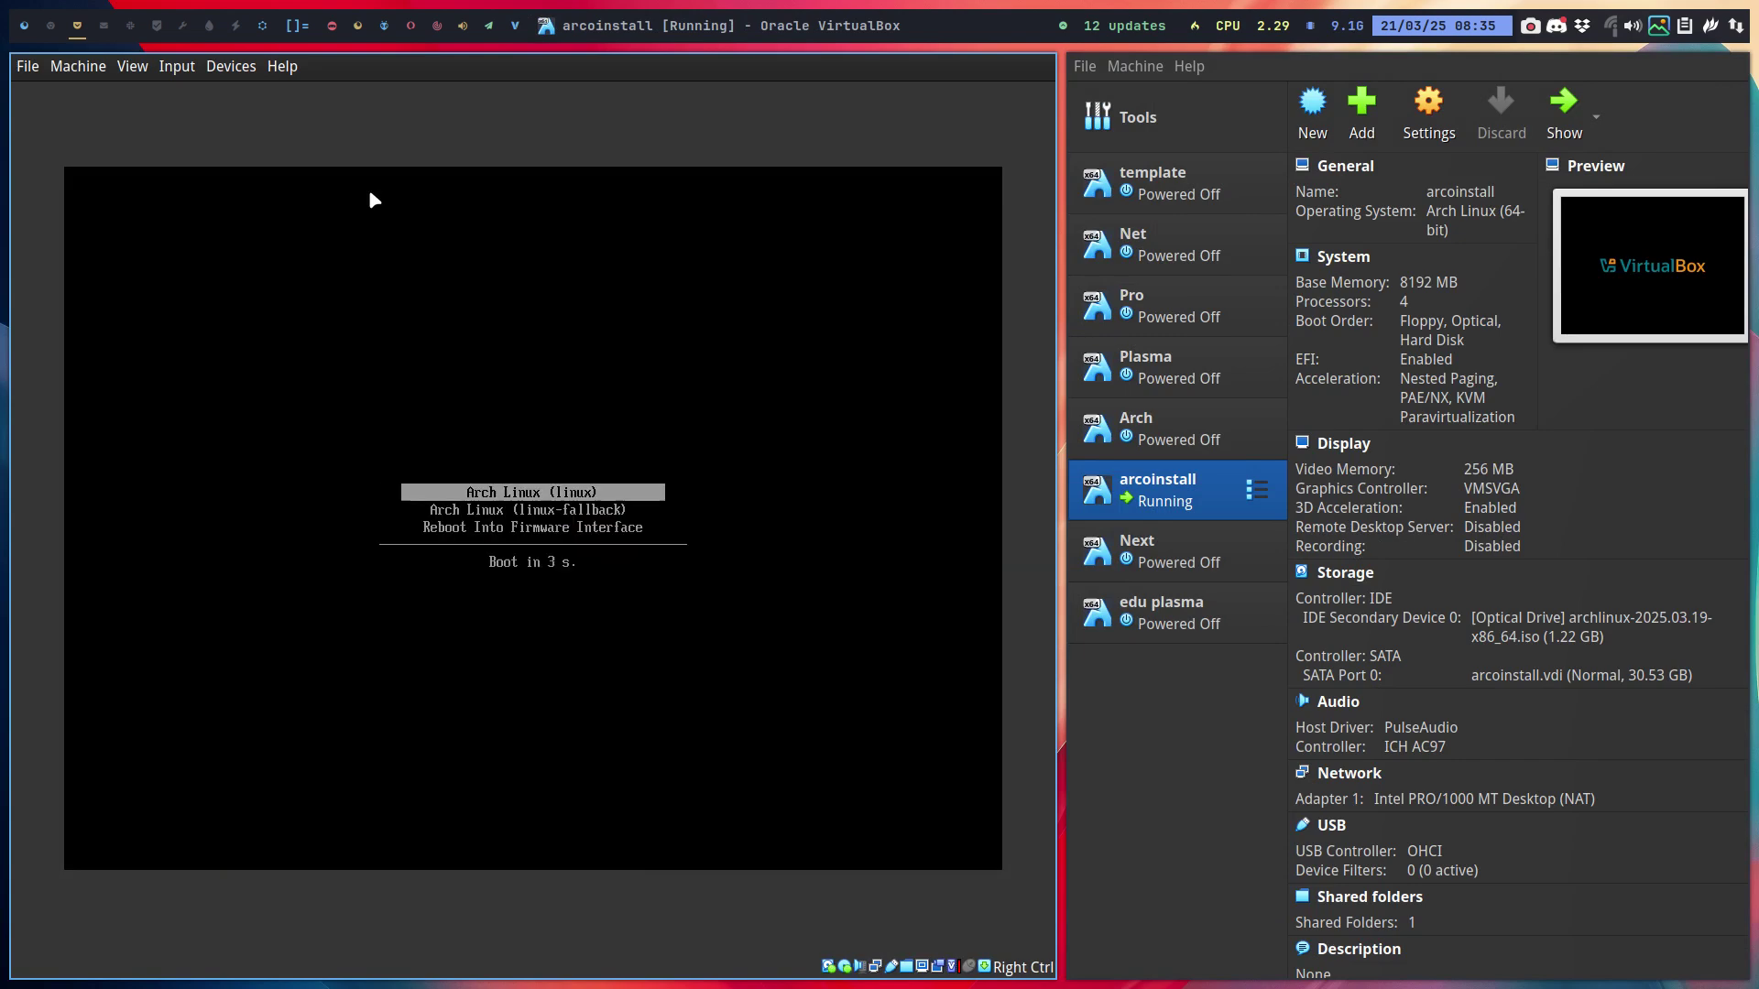
Step: Reboot into UEFI firmware and boot the Arch install medium from CD-ROM via Boot Manager
key(Down)
key(Down)
key(Return)
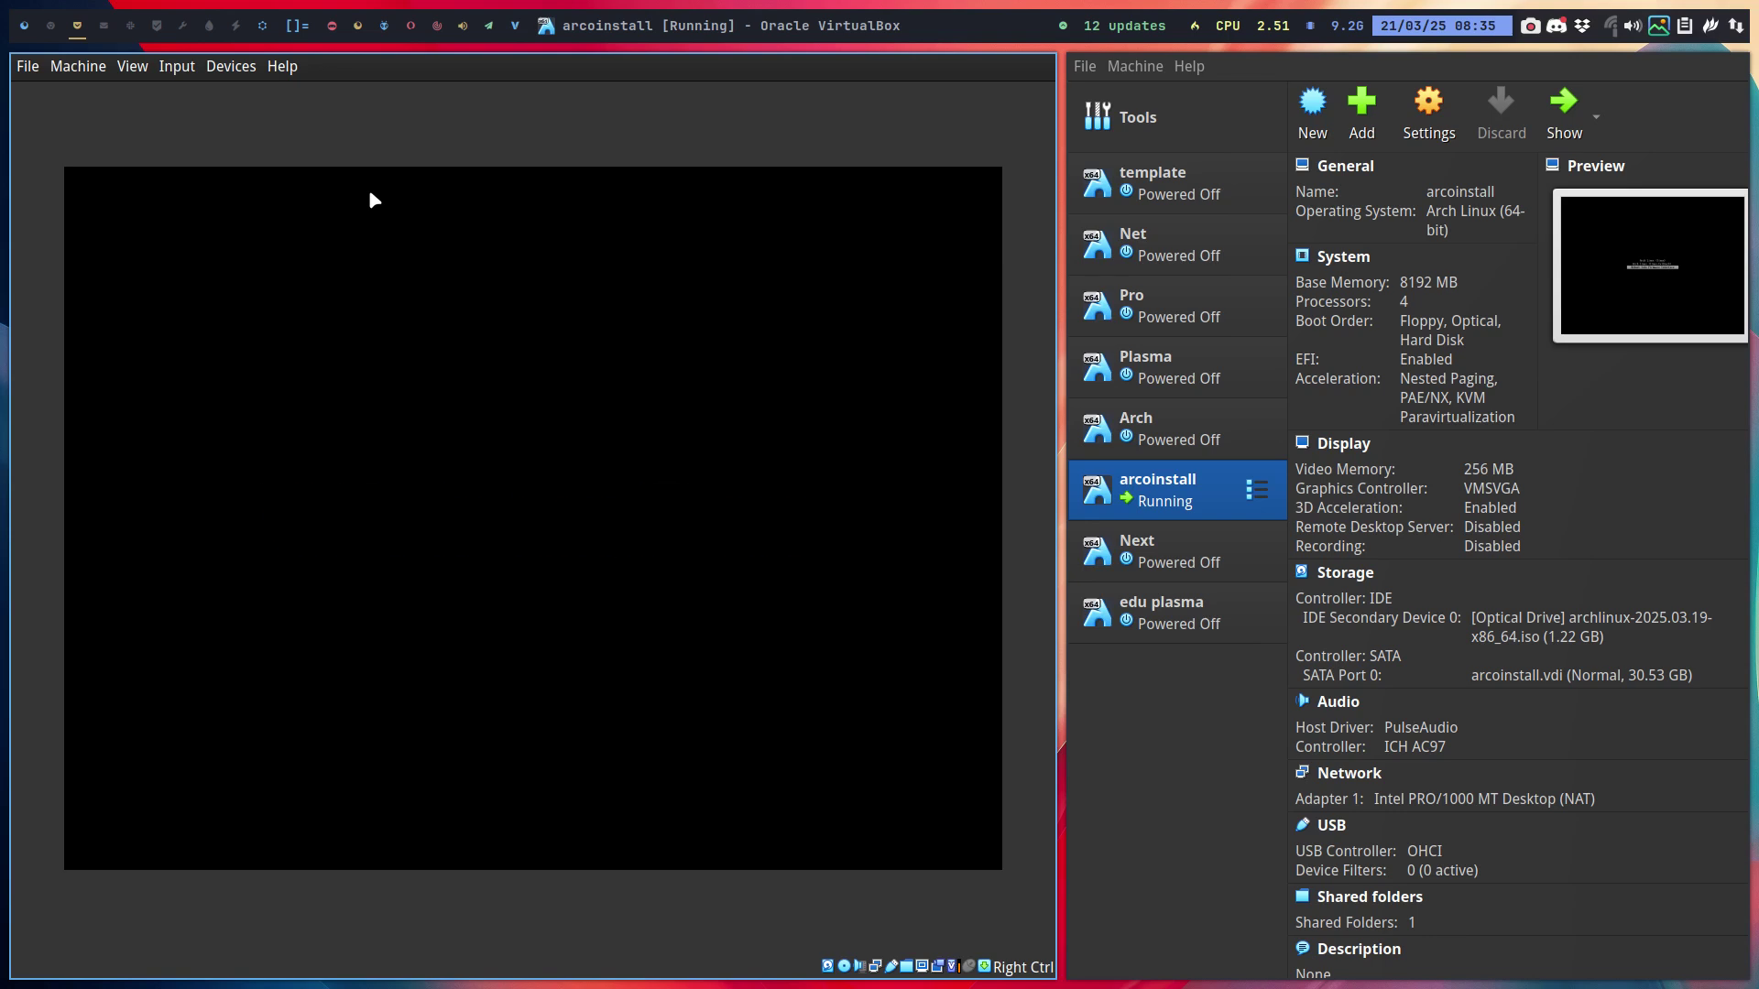
key(Down)
key(Down)
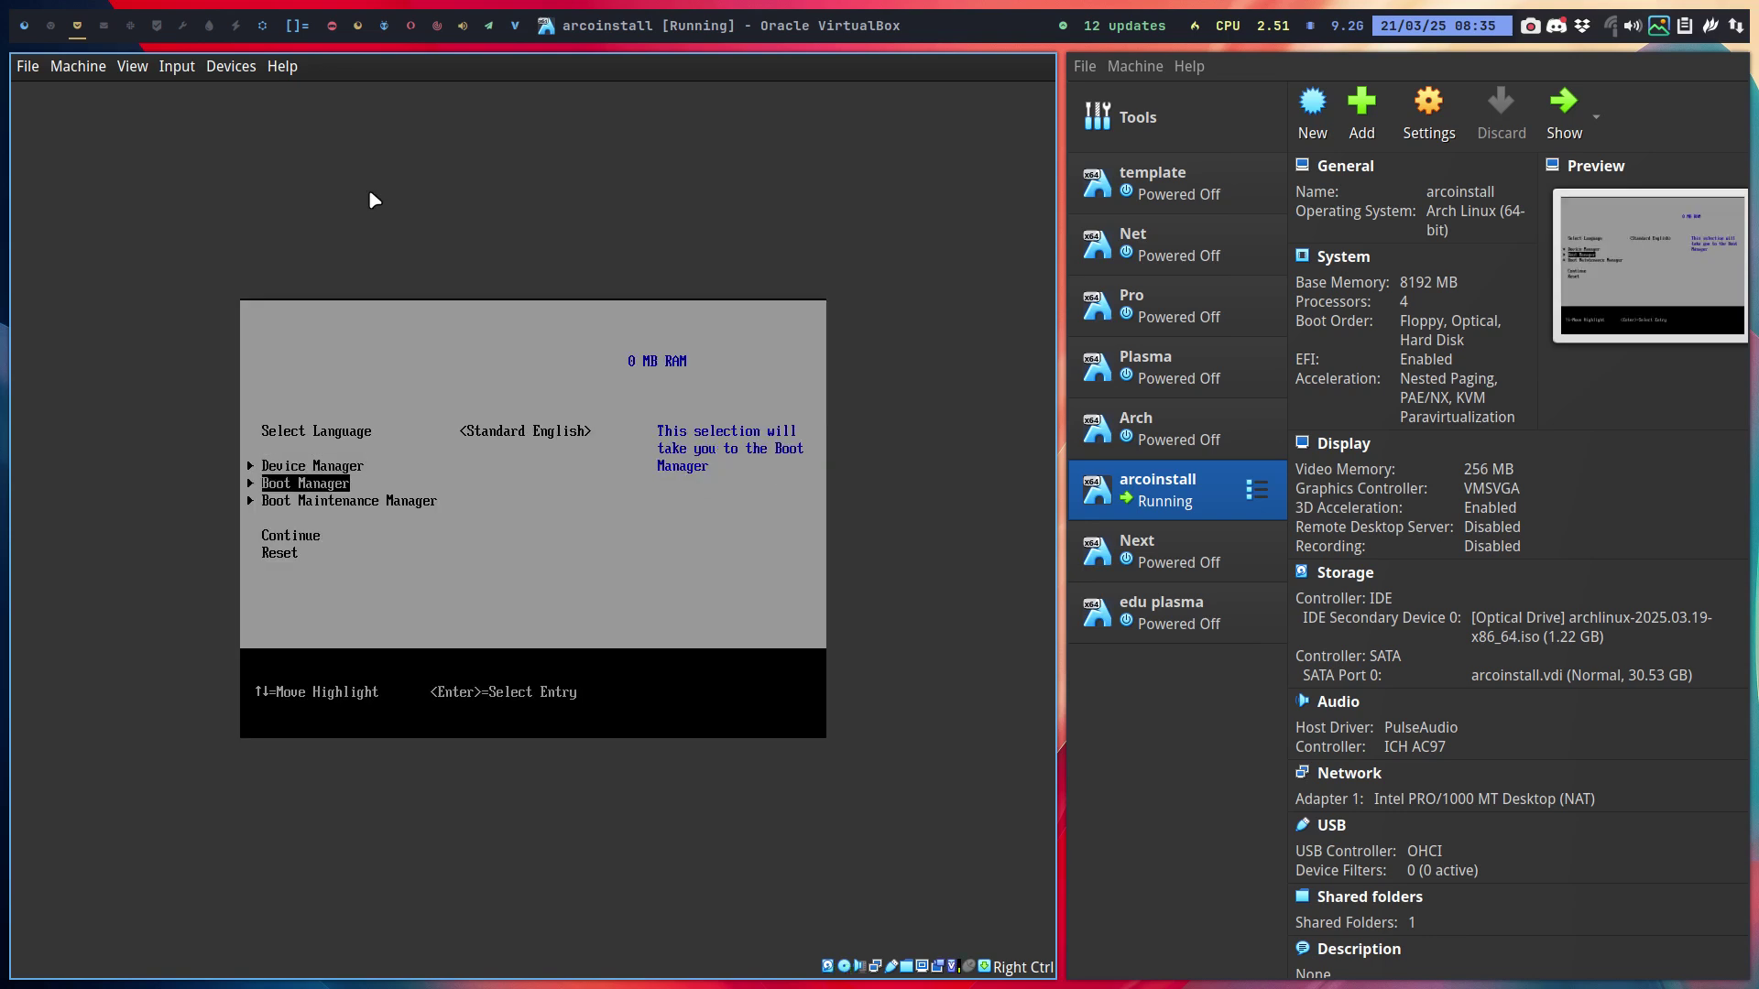
key(Return)
key(Down)
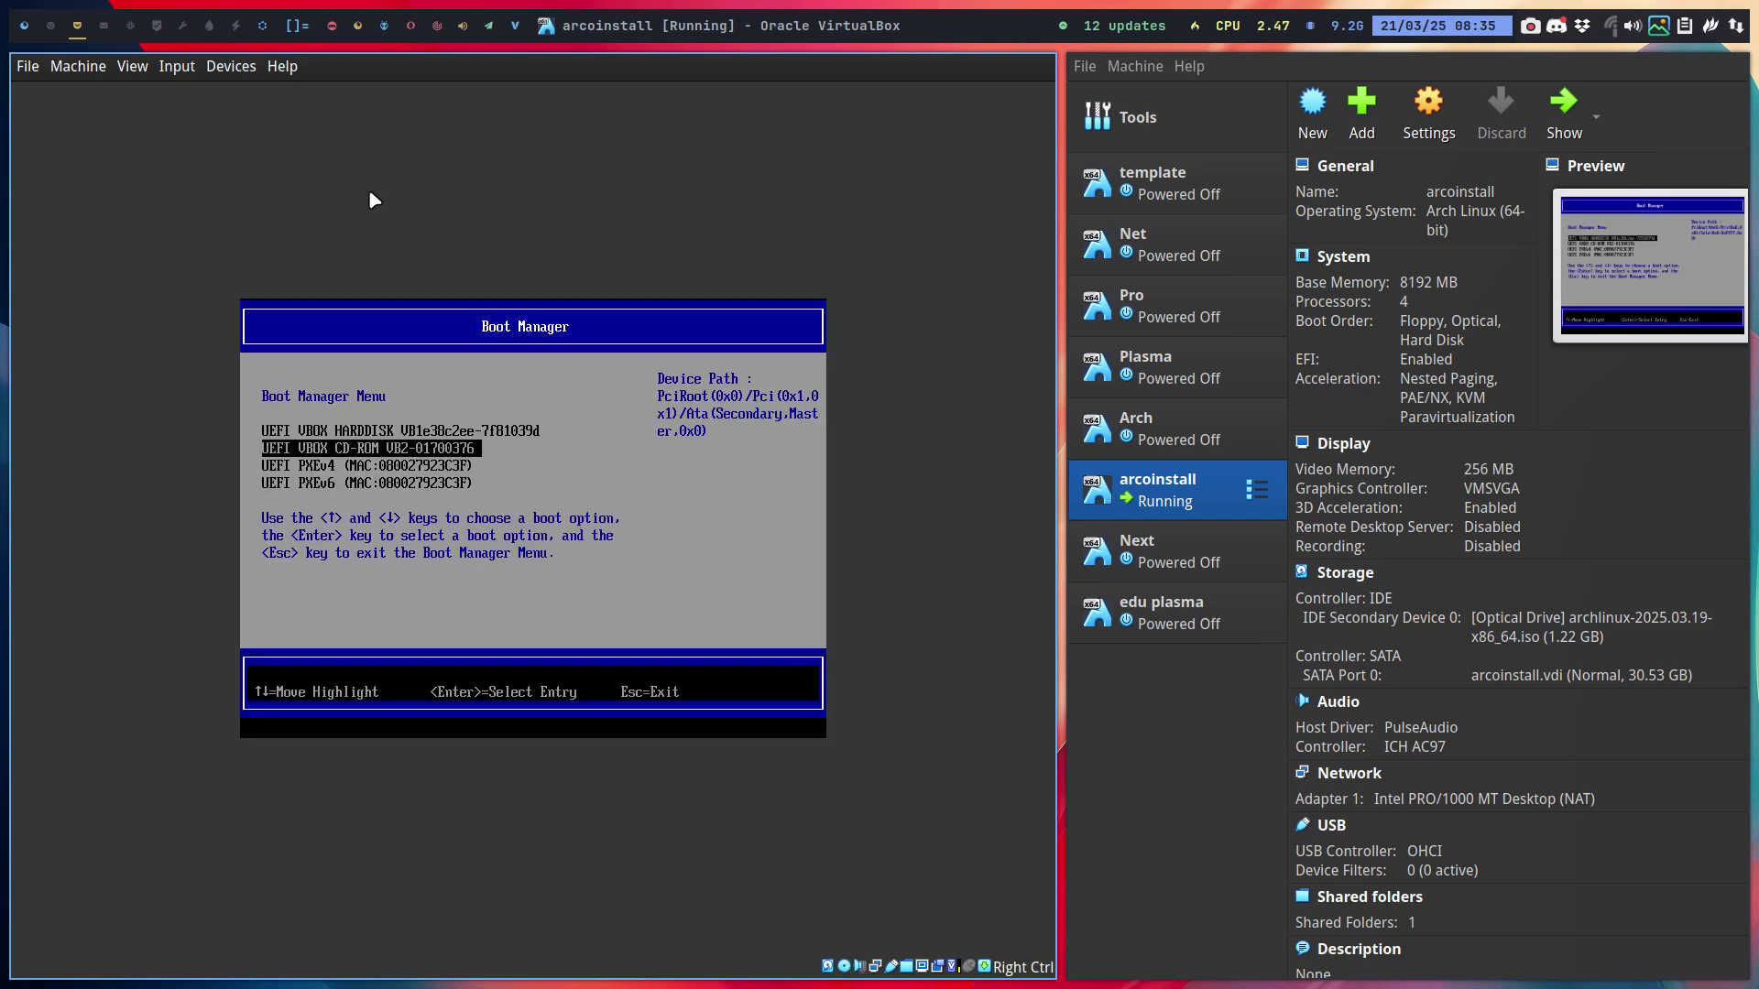
key(Return)
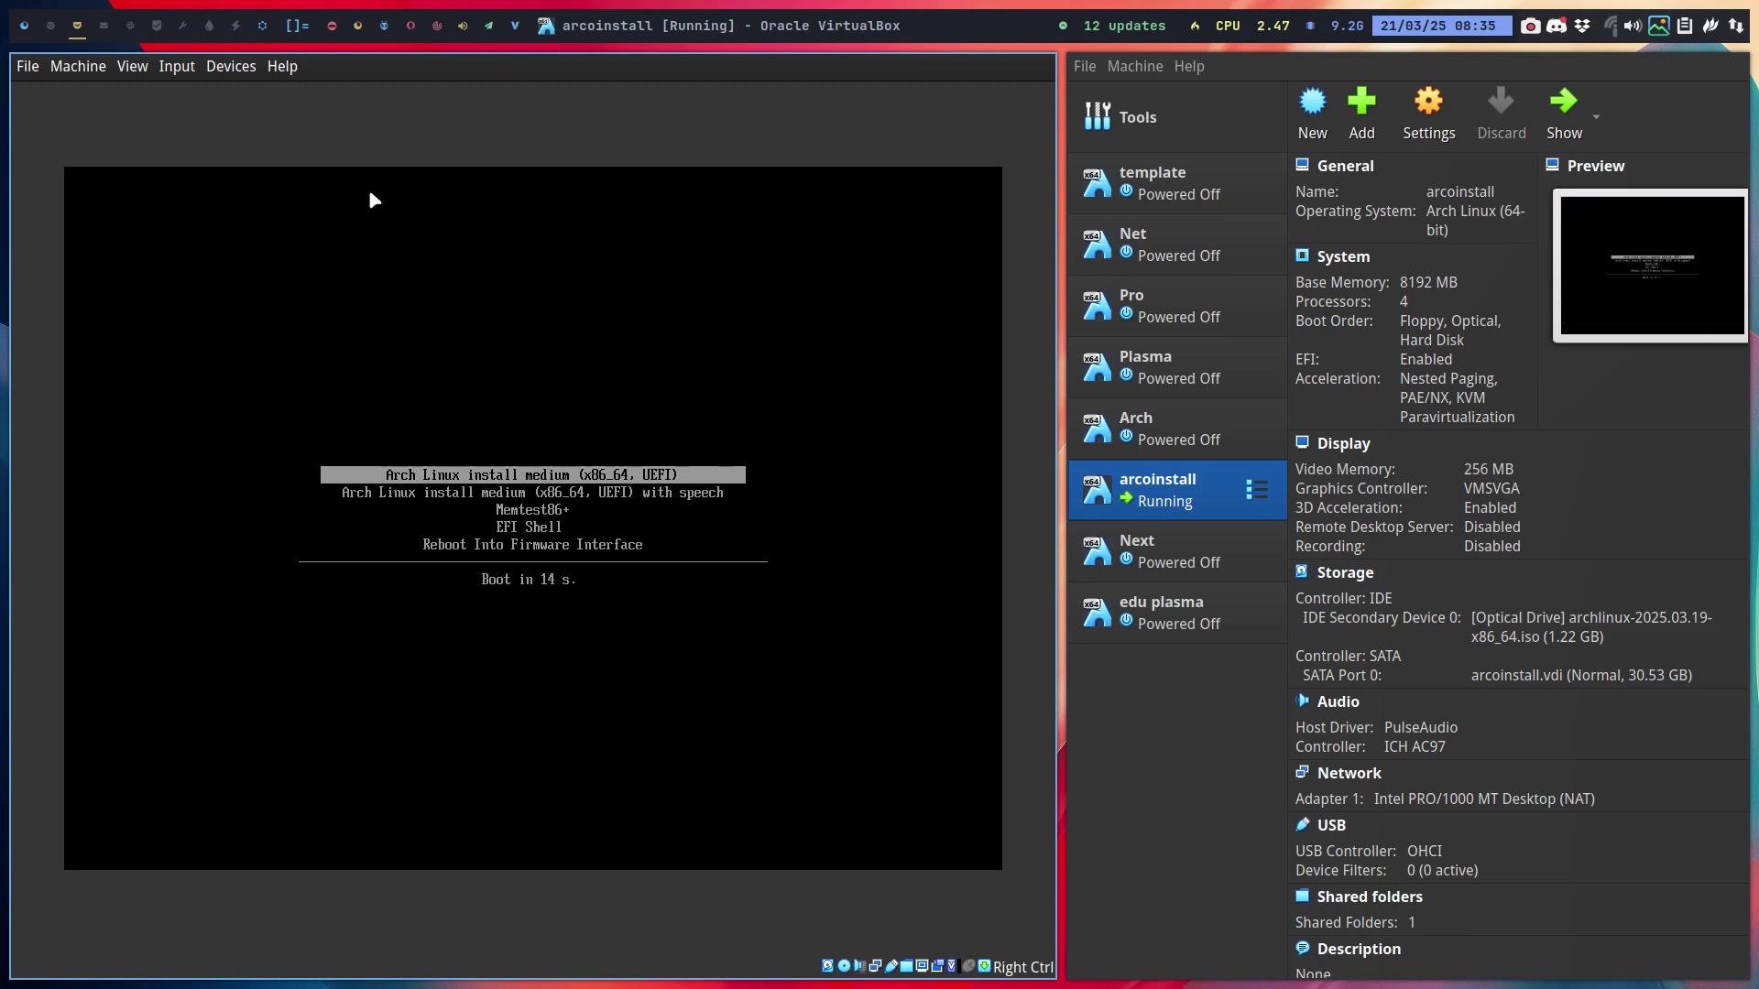
key(Return)
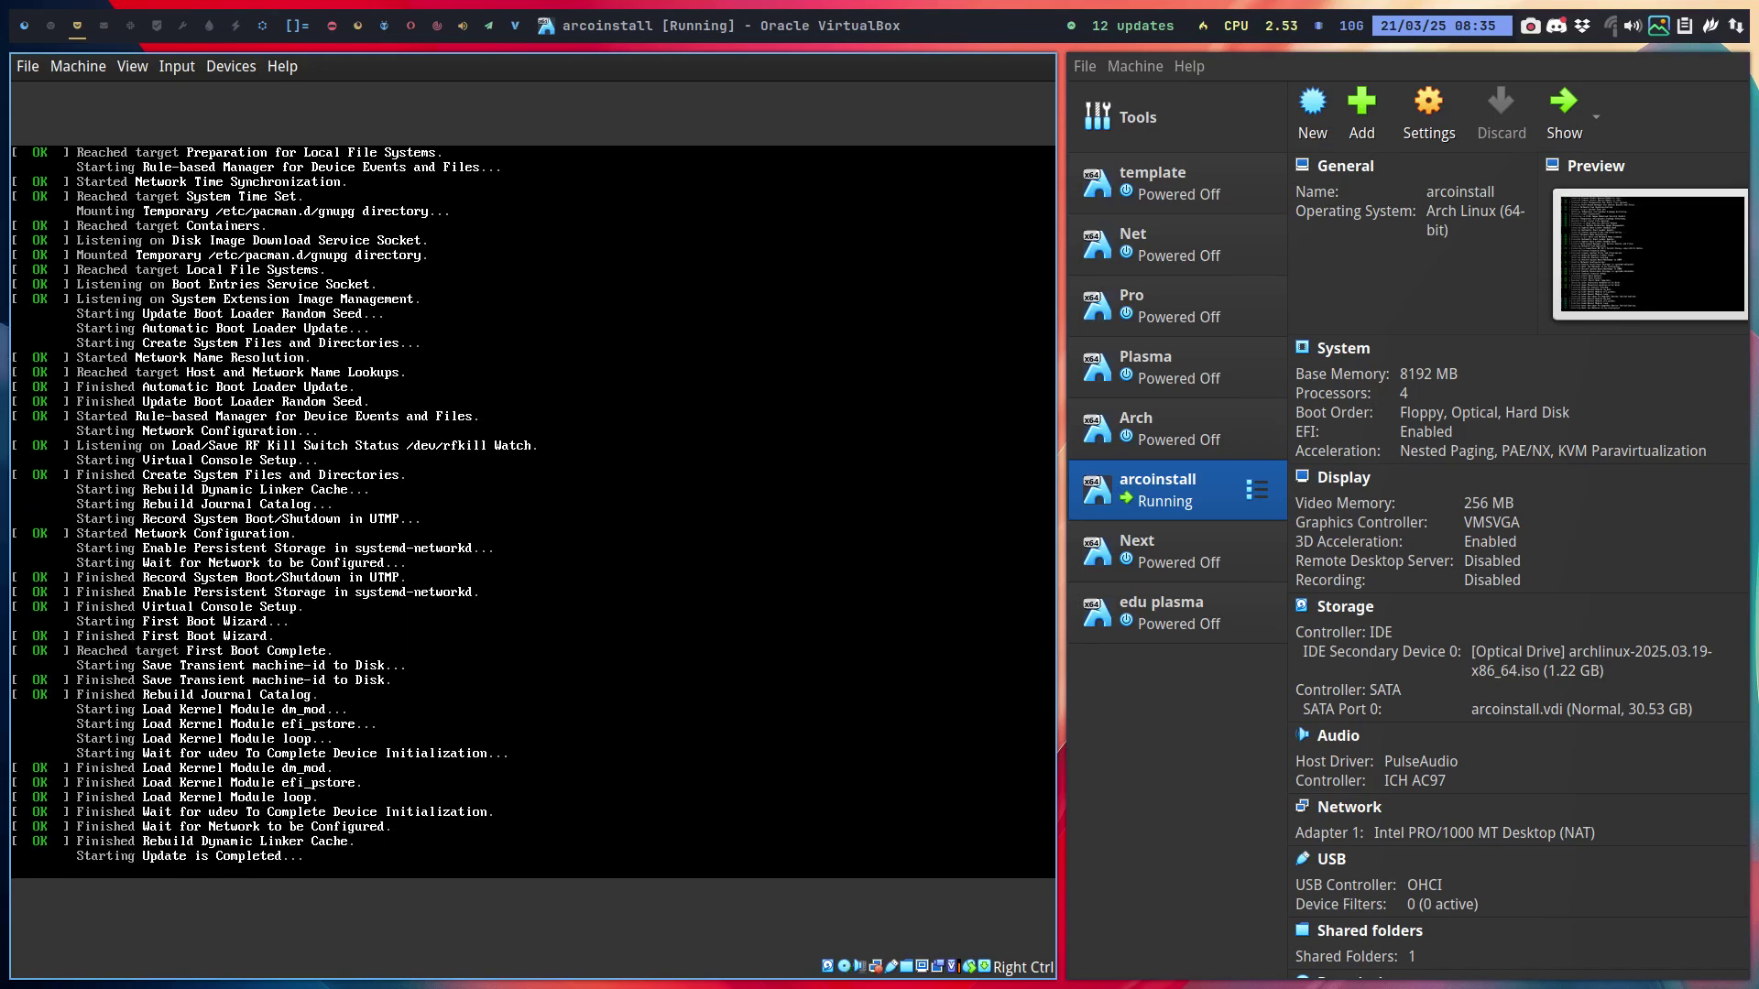
Step: Launch Brave on an empty workspace, dismiss the keyring prompts, and return to the VM workspace
click(105, 26)
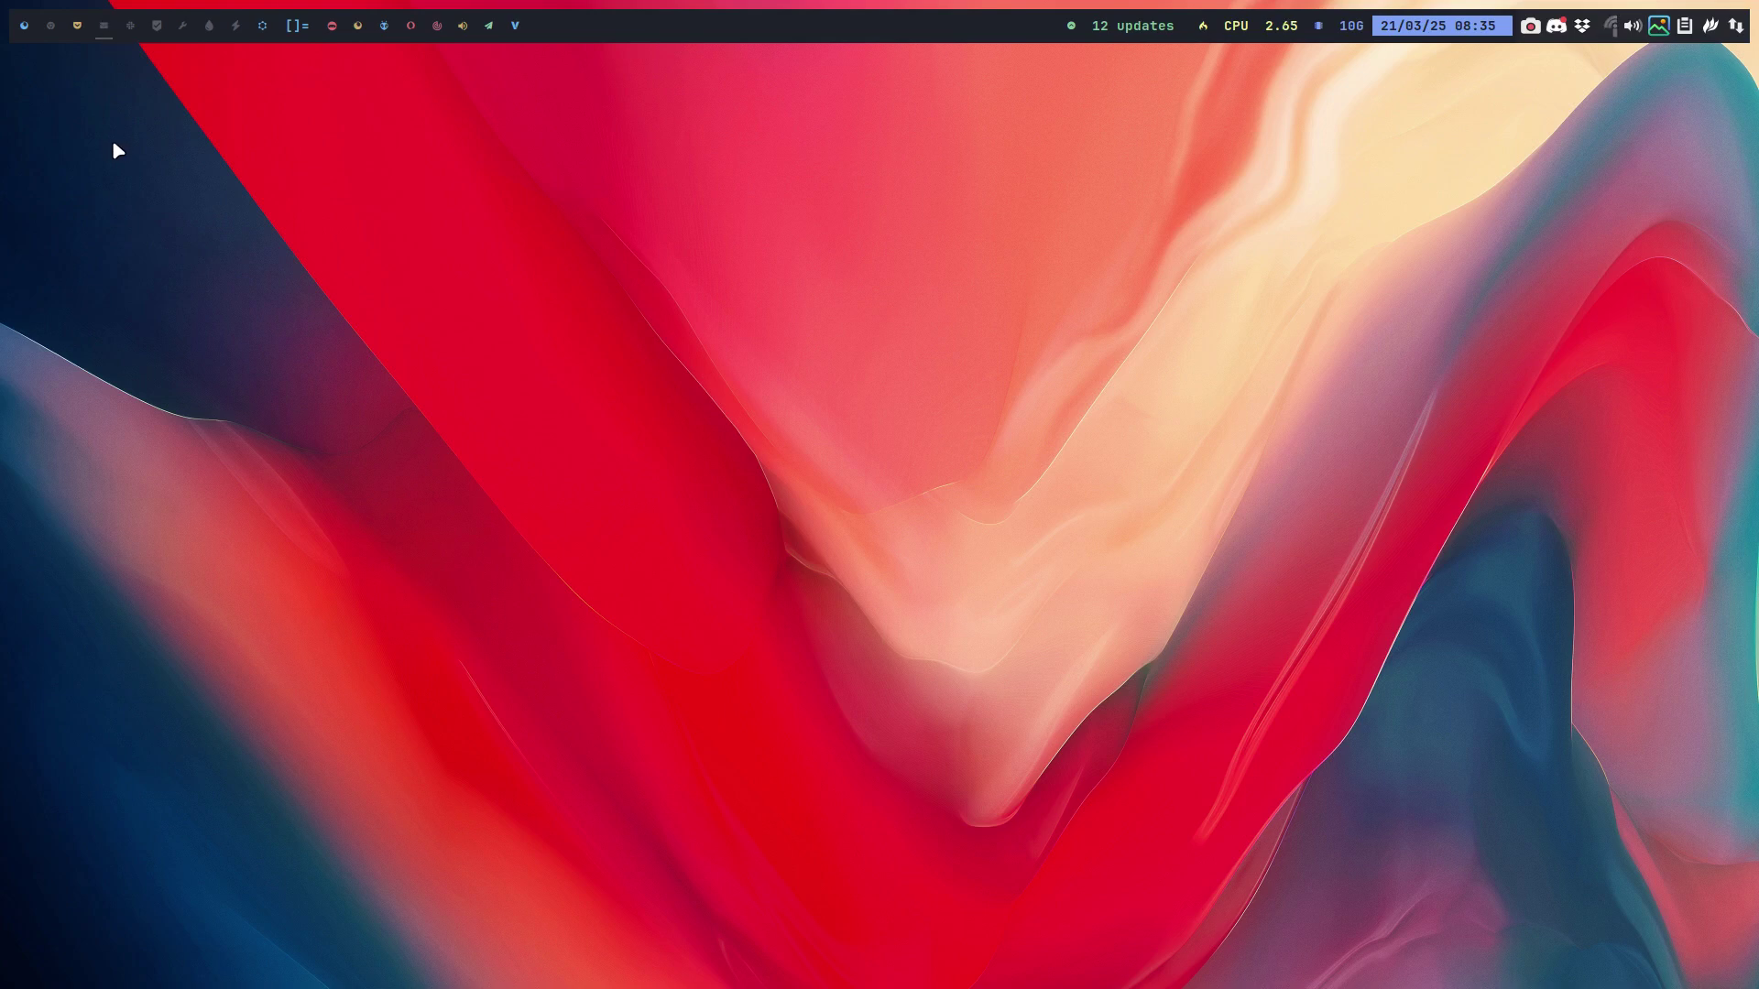
key(super+d)
text(brave)
key(Return)
click(767, 209)
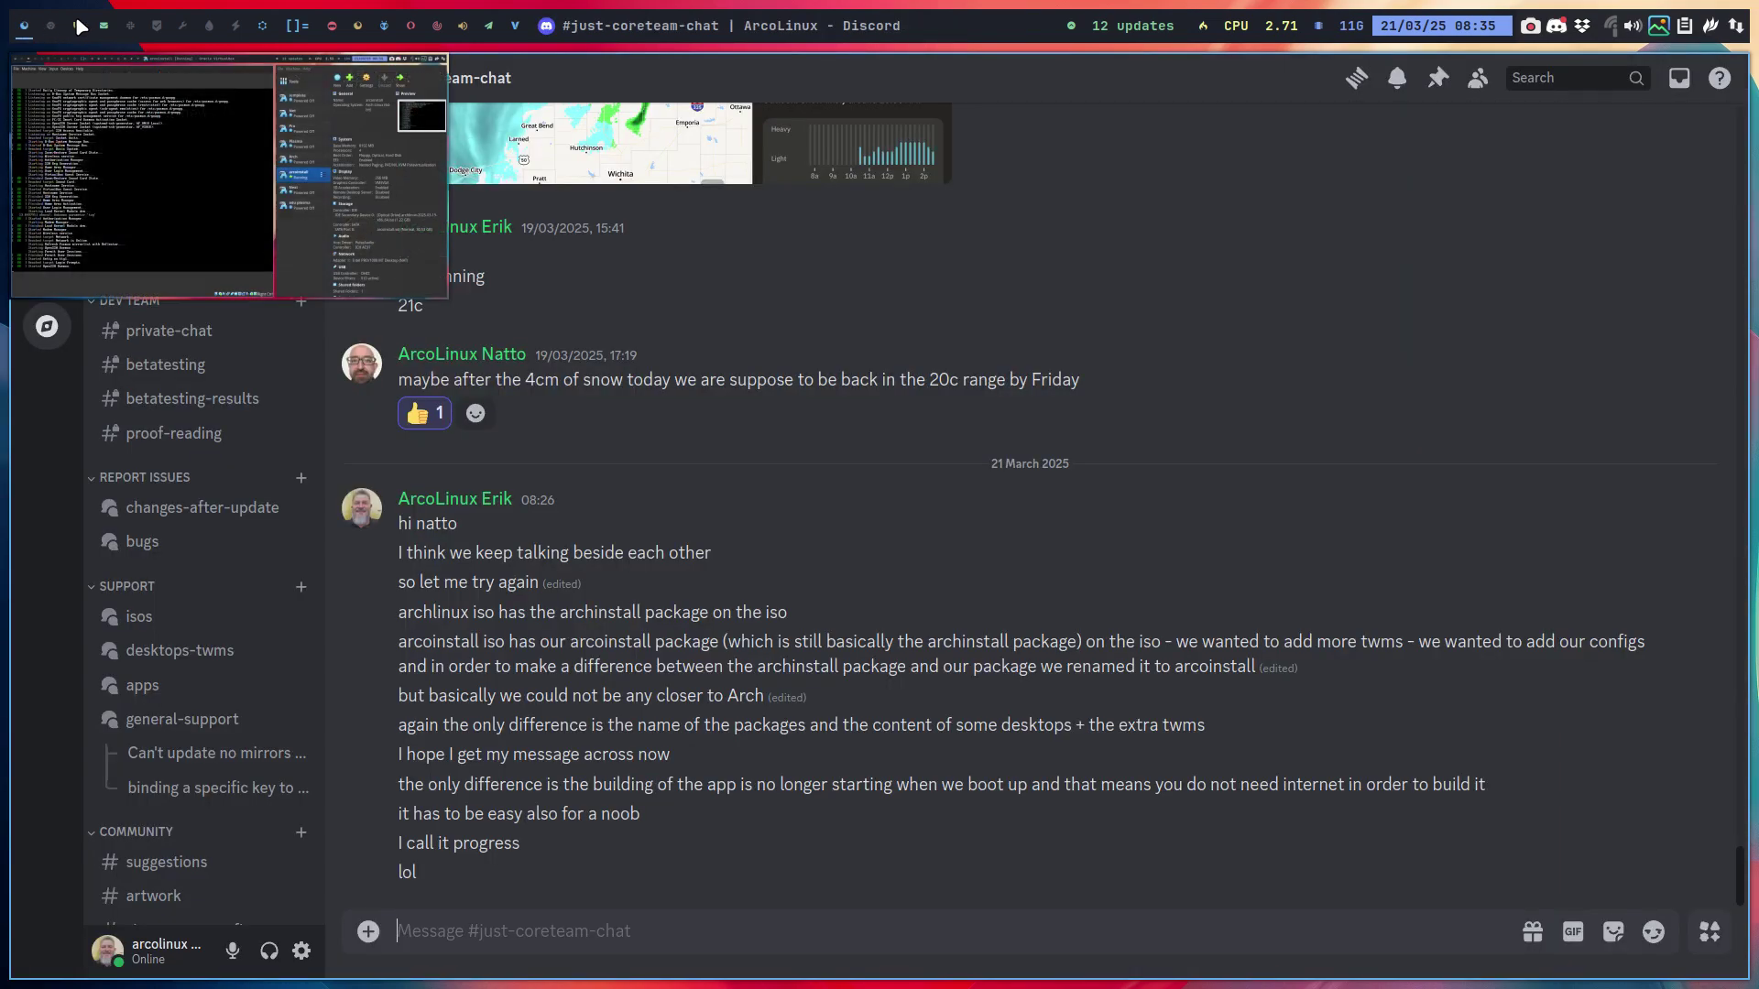
click(76, 21)
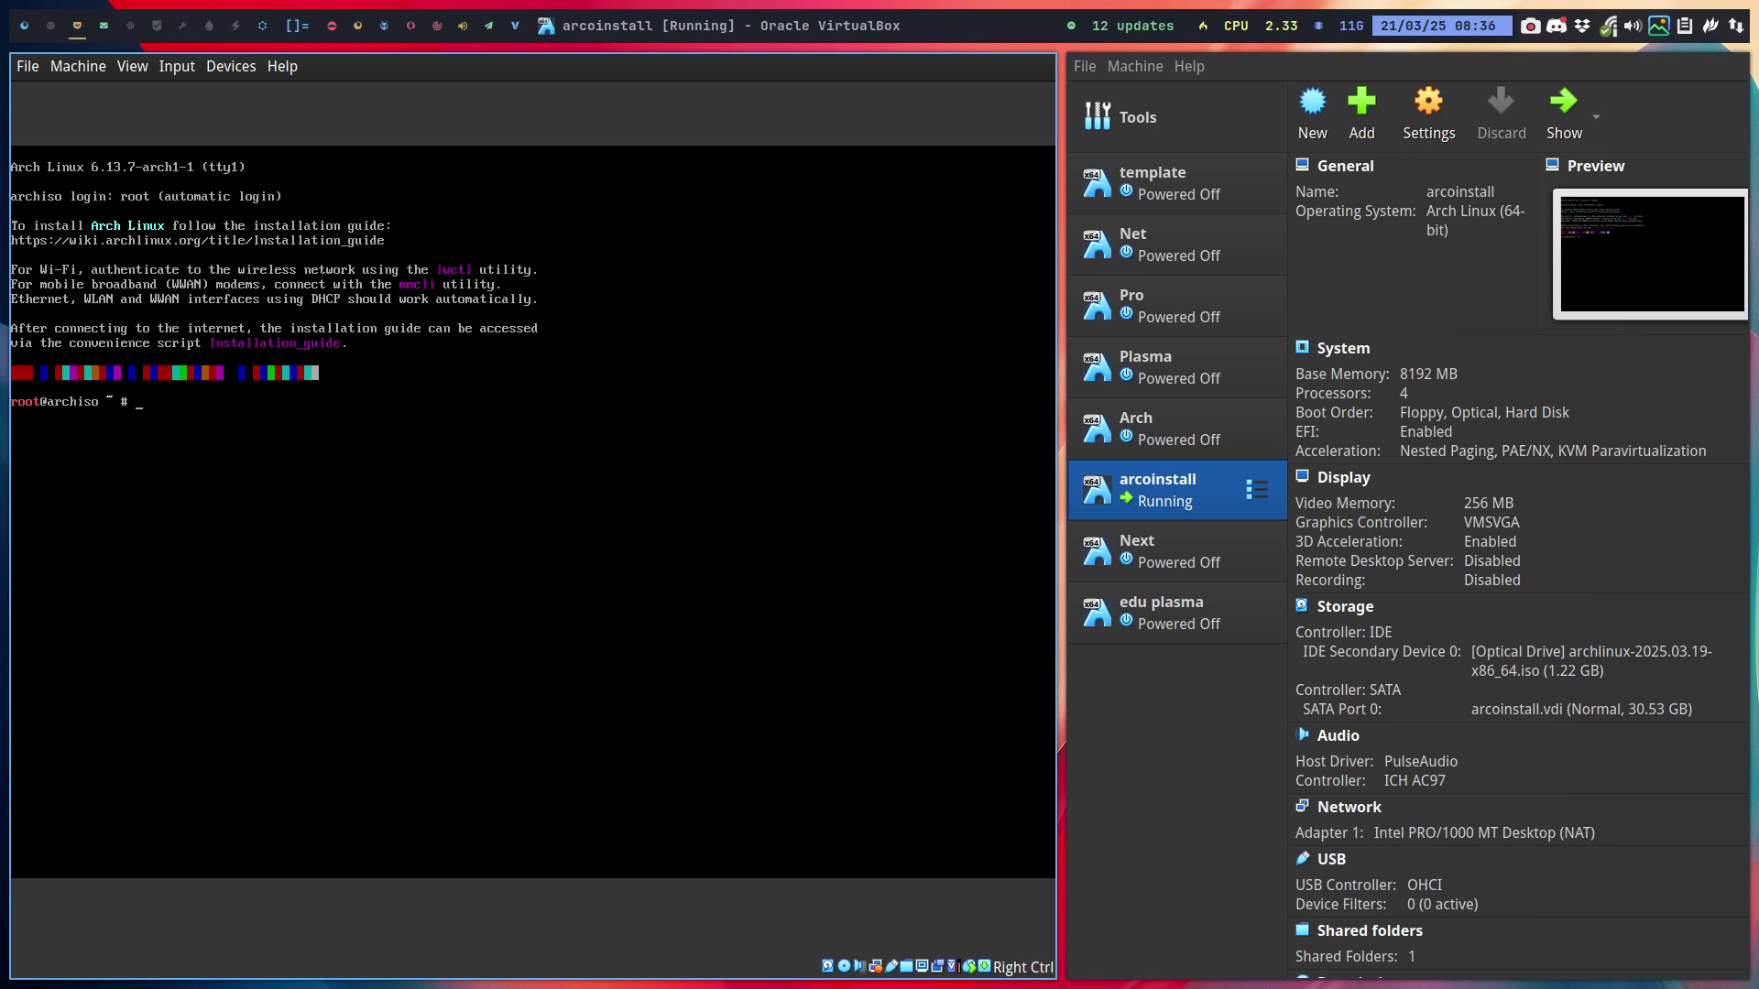
Step: Open the Arcoinstall page on arcolinuxb.com in Brave
click(103, 24)
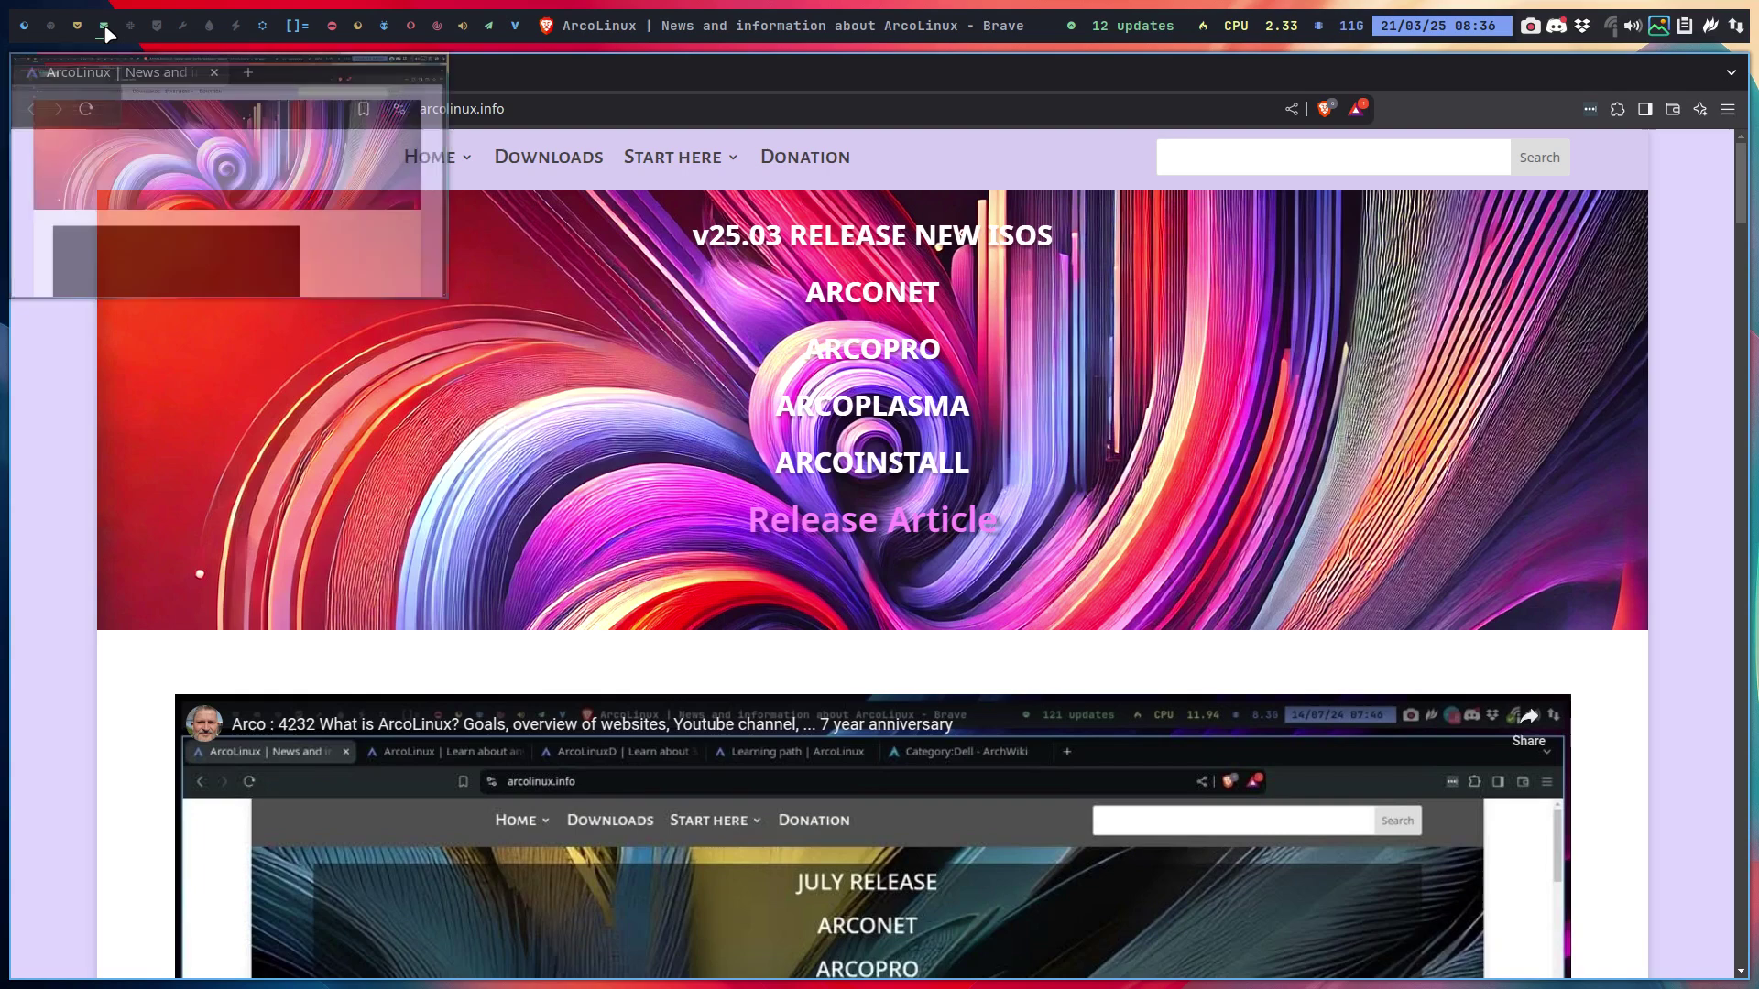
mouse_move(451, 165)
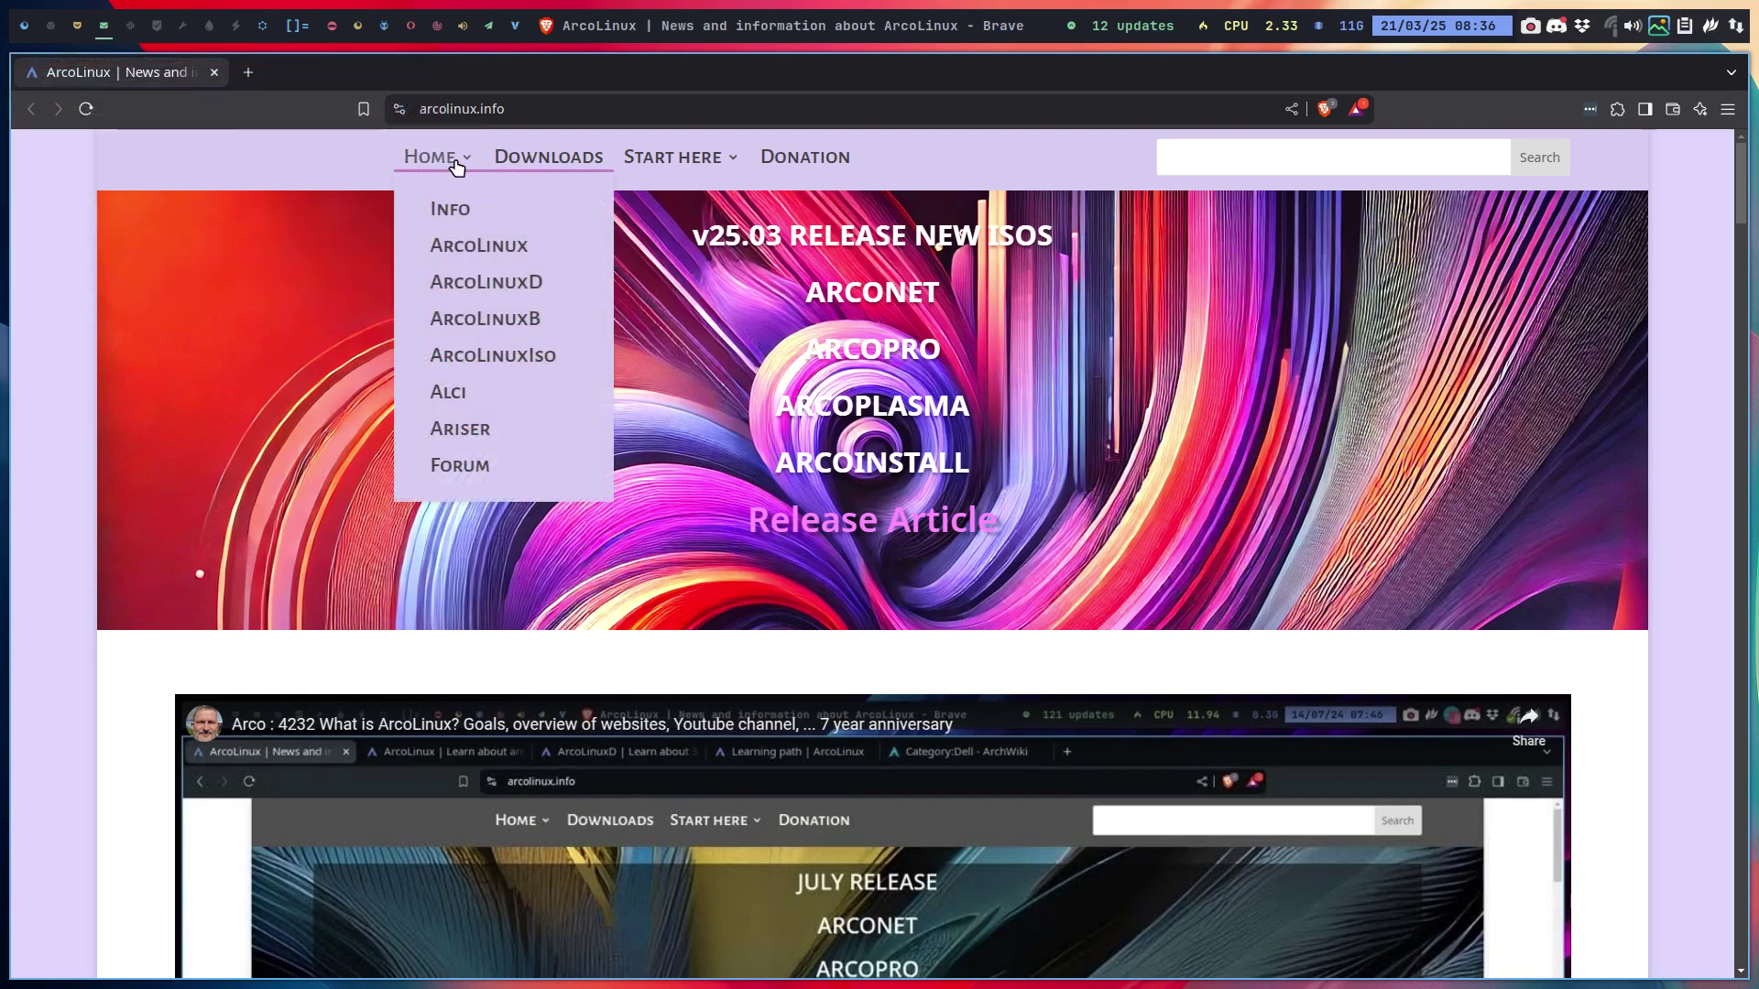
click(513, 323)
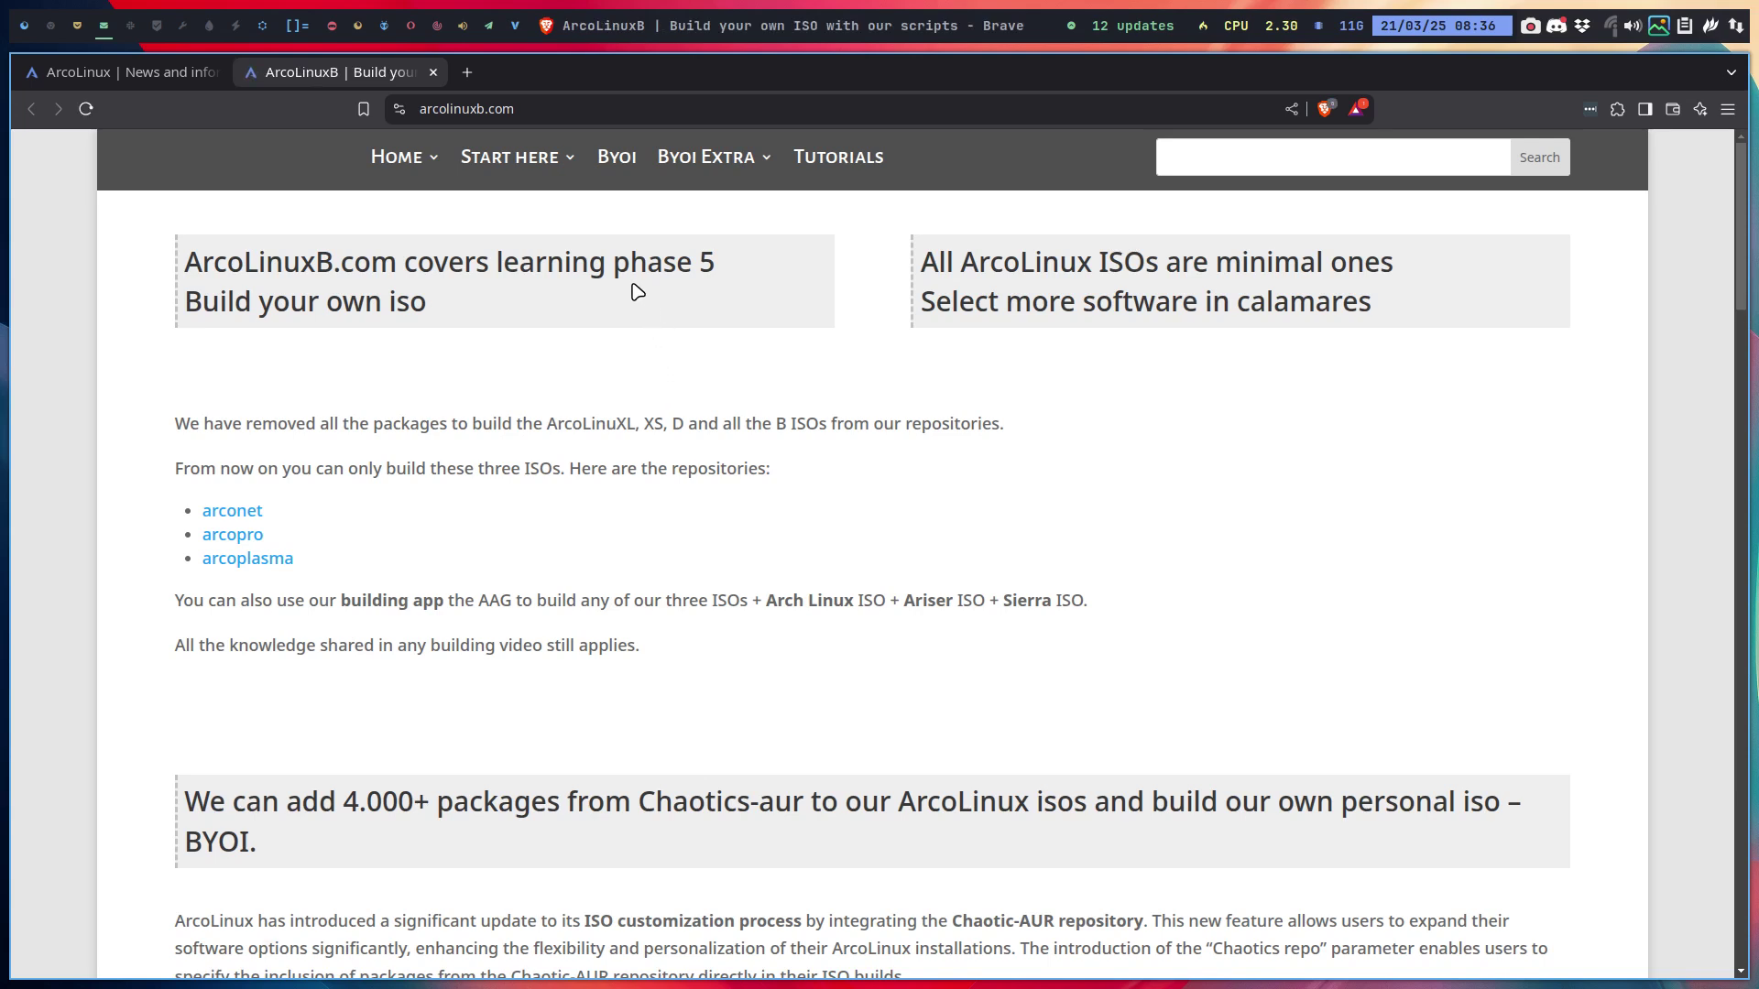
mouse_move(730, 162)
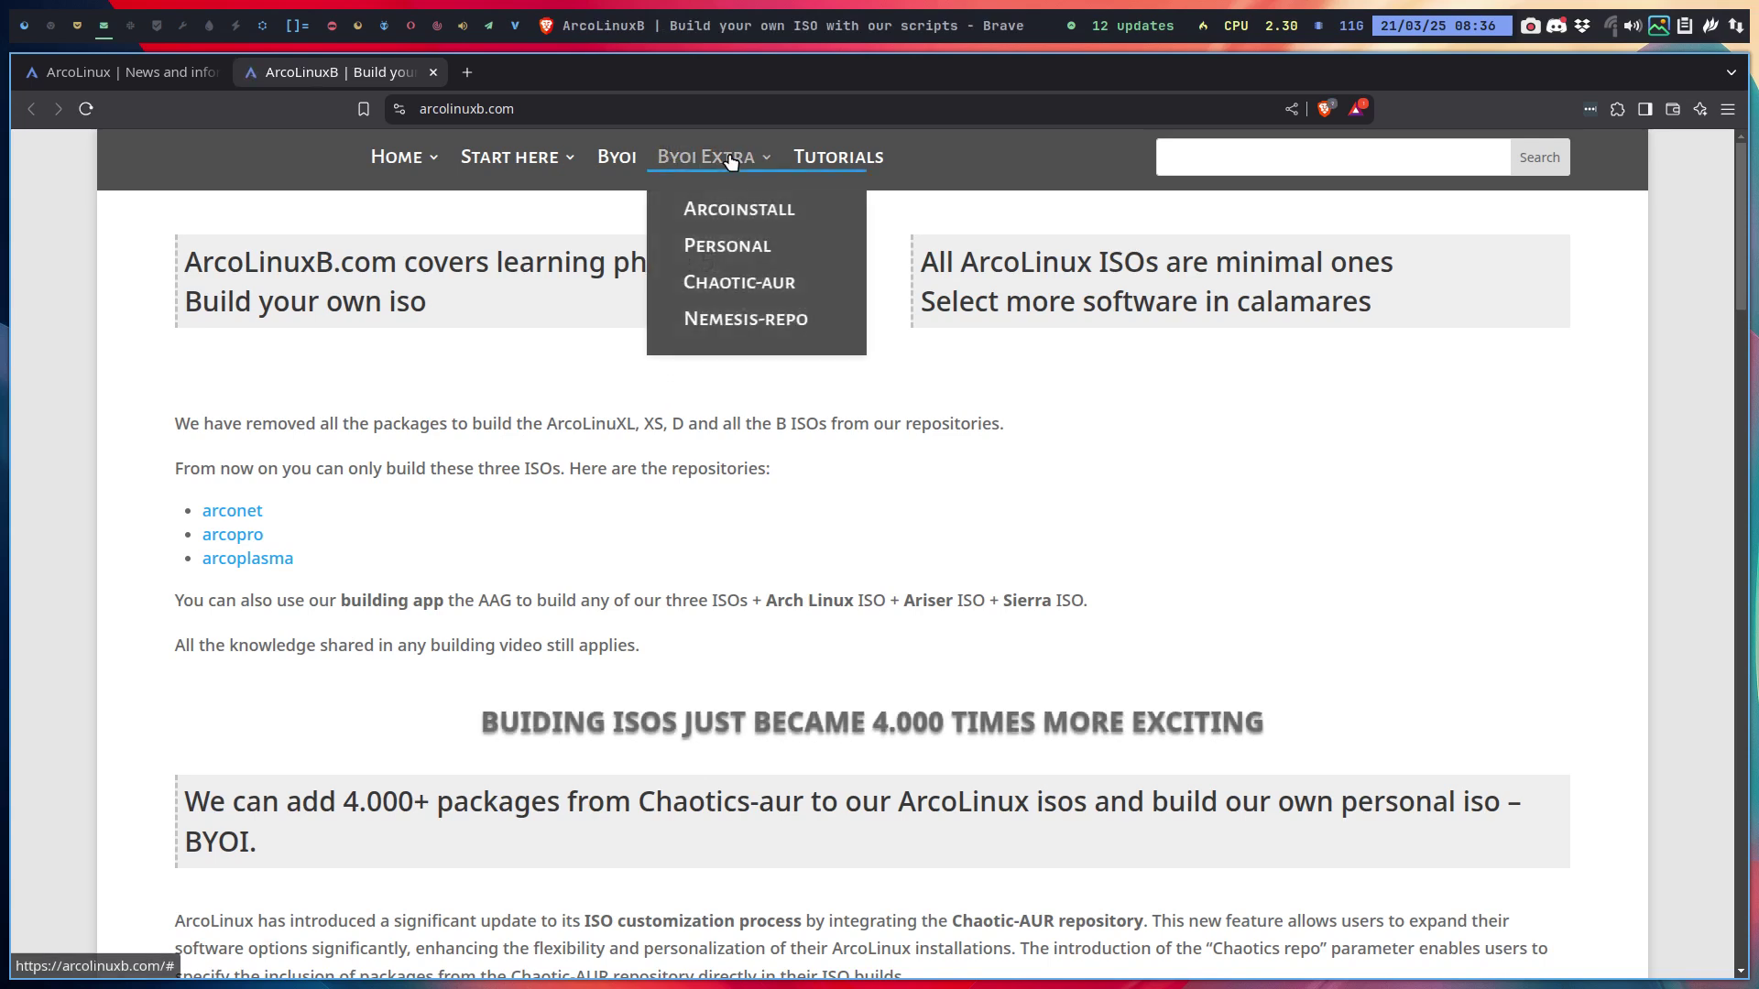
click(748, 209)
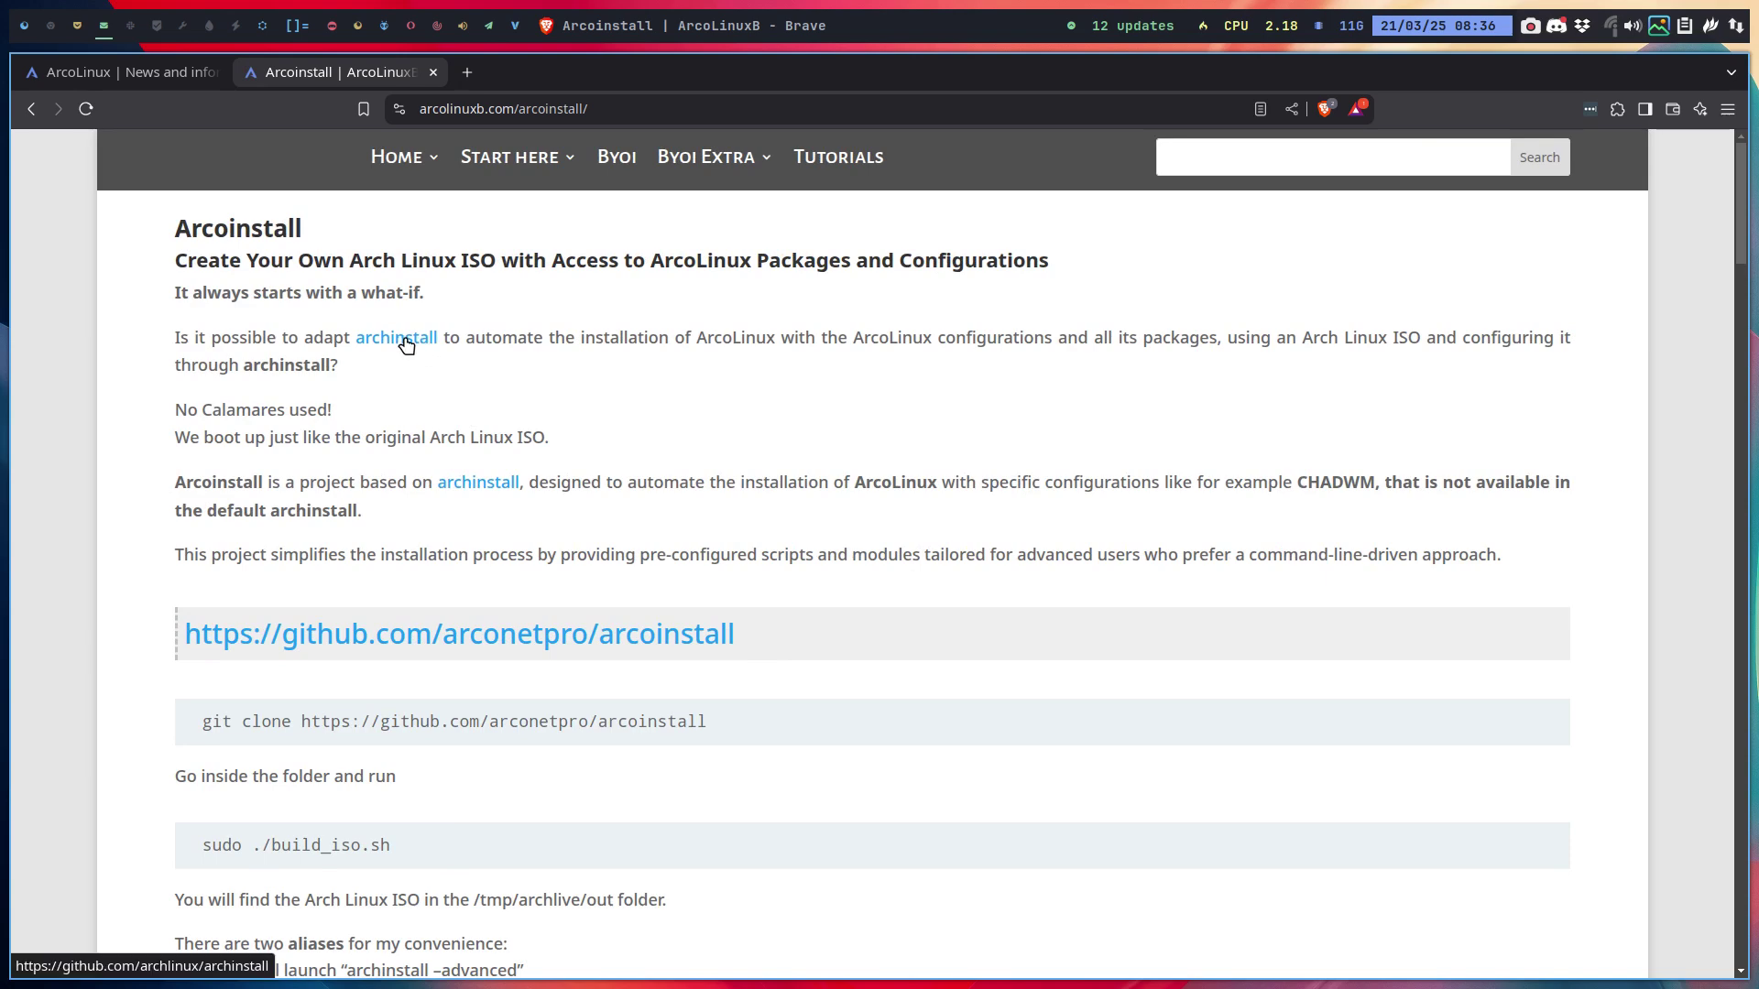
Step: Read down to the Wi-Fi section, then return to the VirtualBox workspace
scroll(451, 551, down, 1)
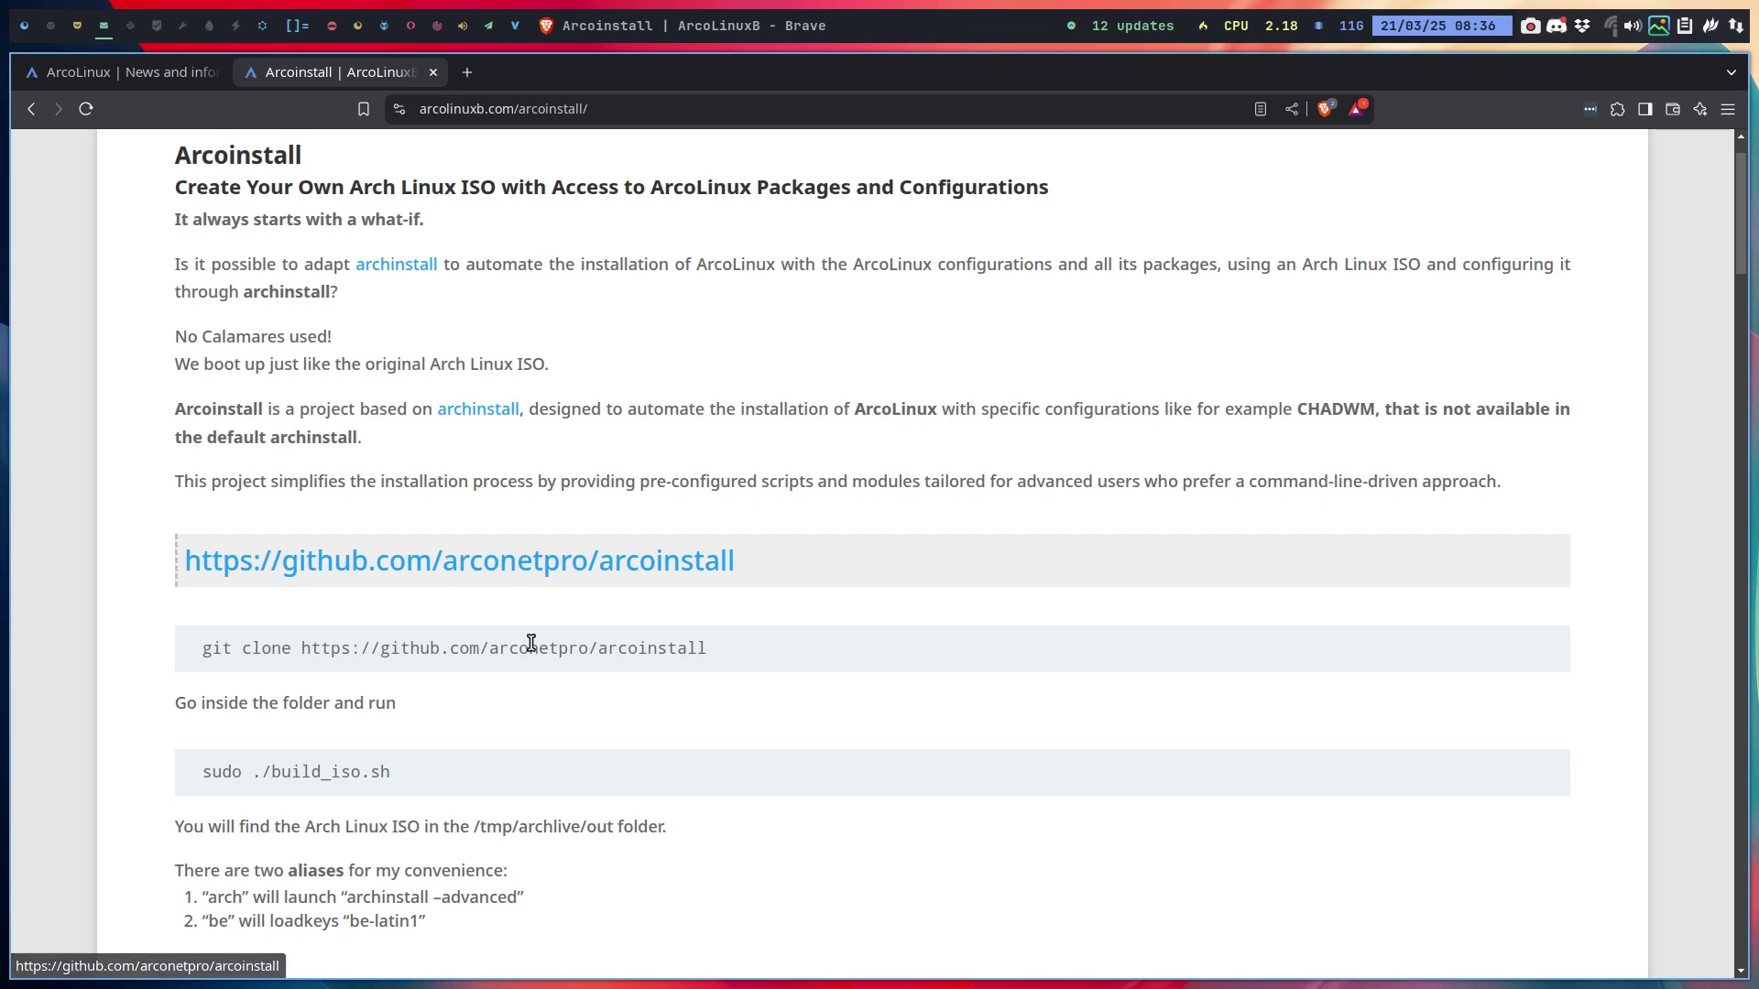
scroll(530, 641, down, 5)
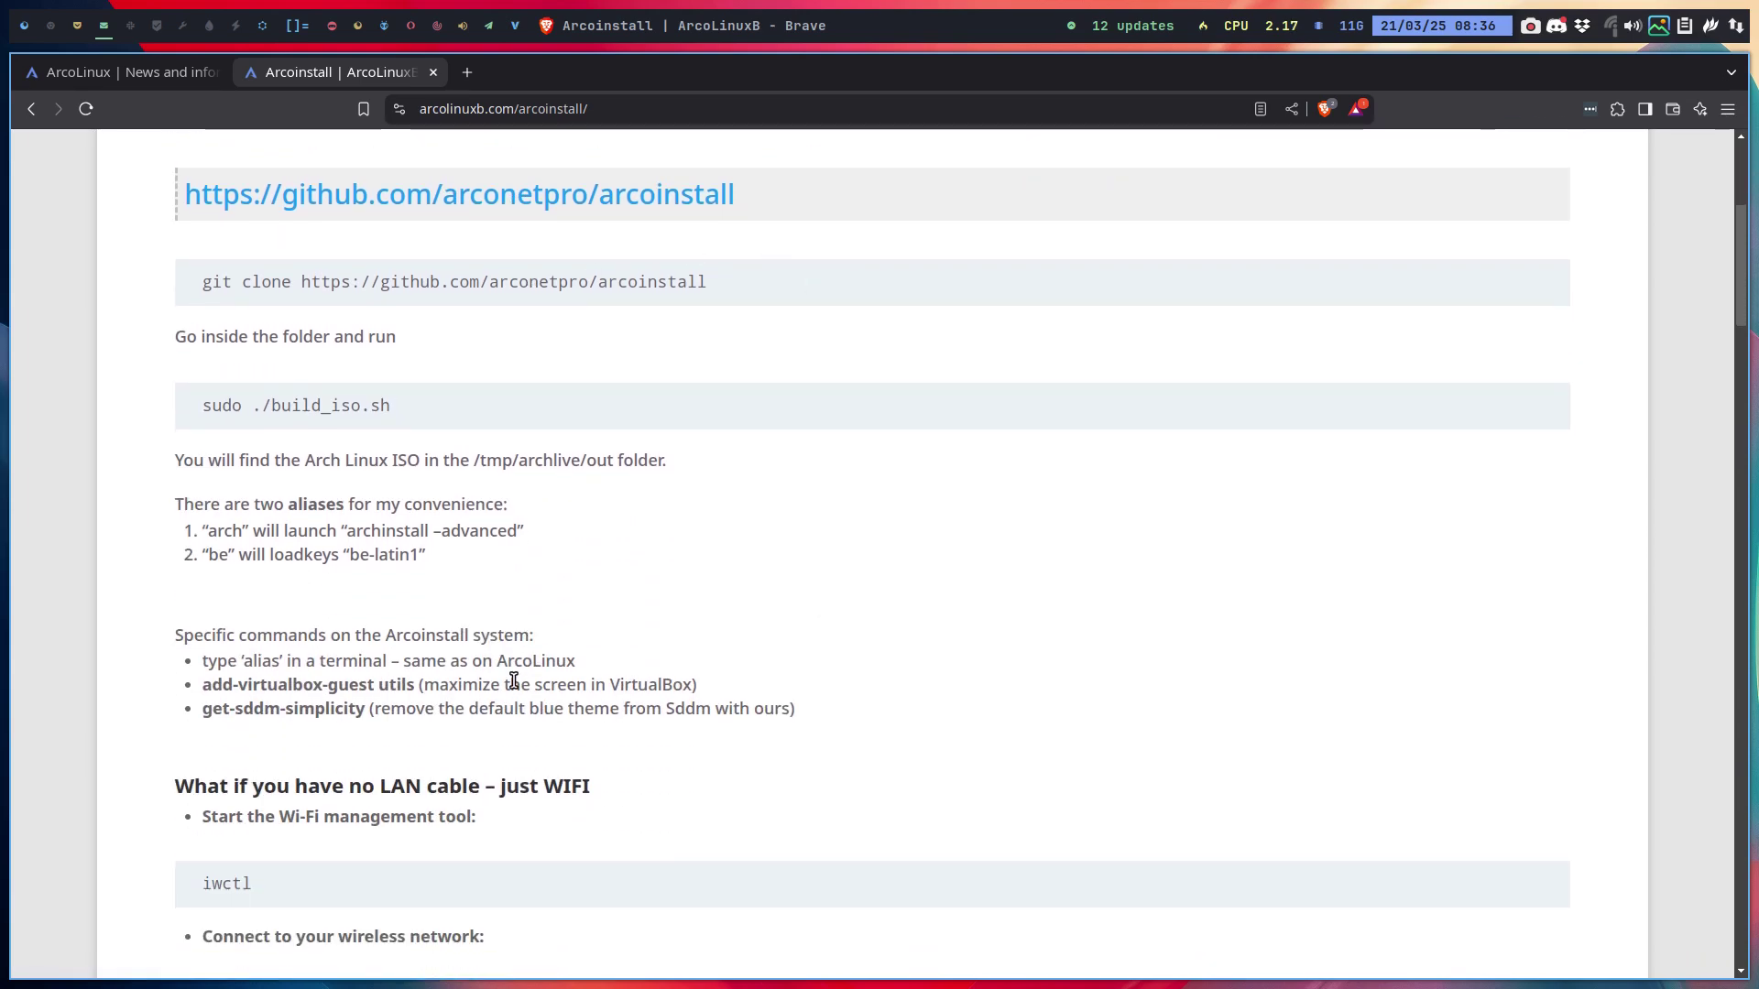
scroll(514, 682, down, 5)
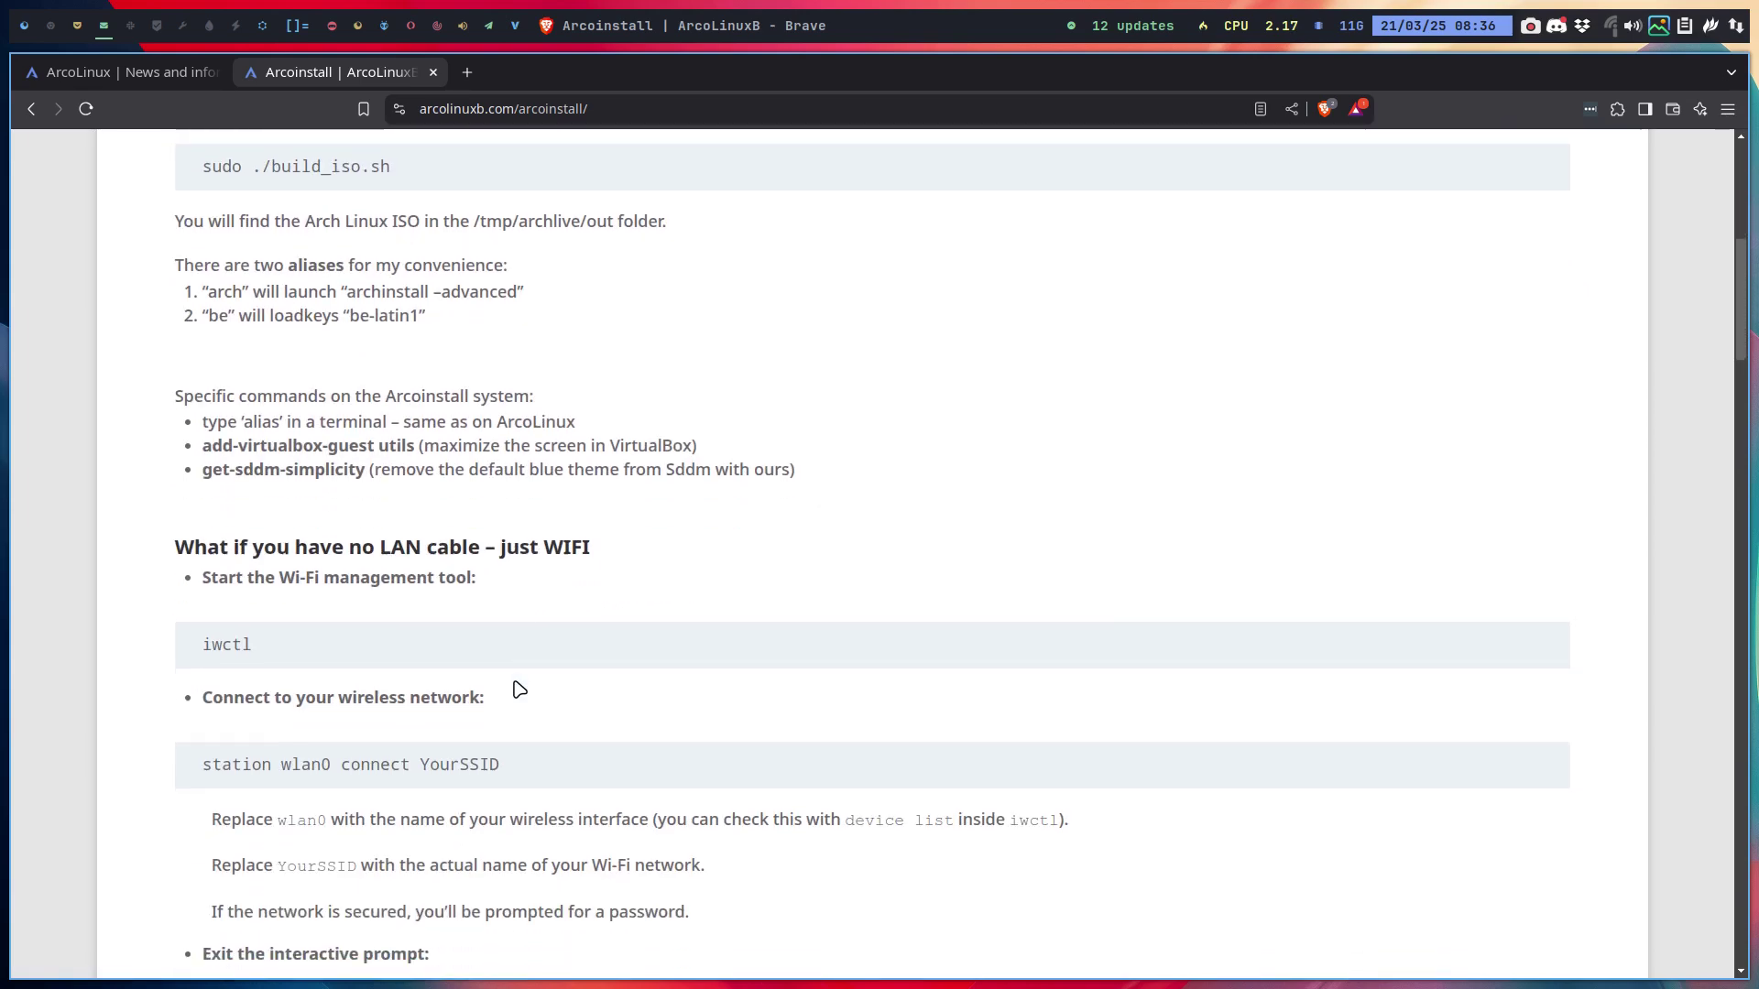
scroll(443, 860, down, 1)
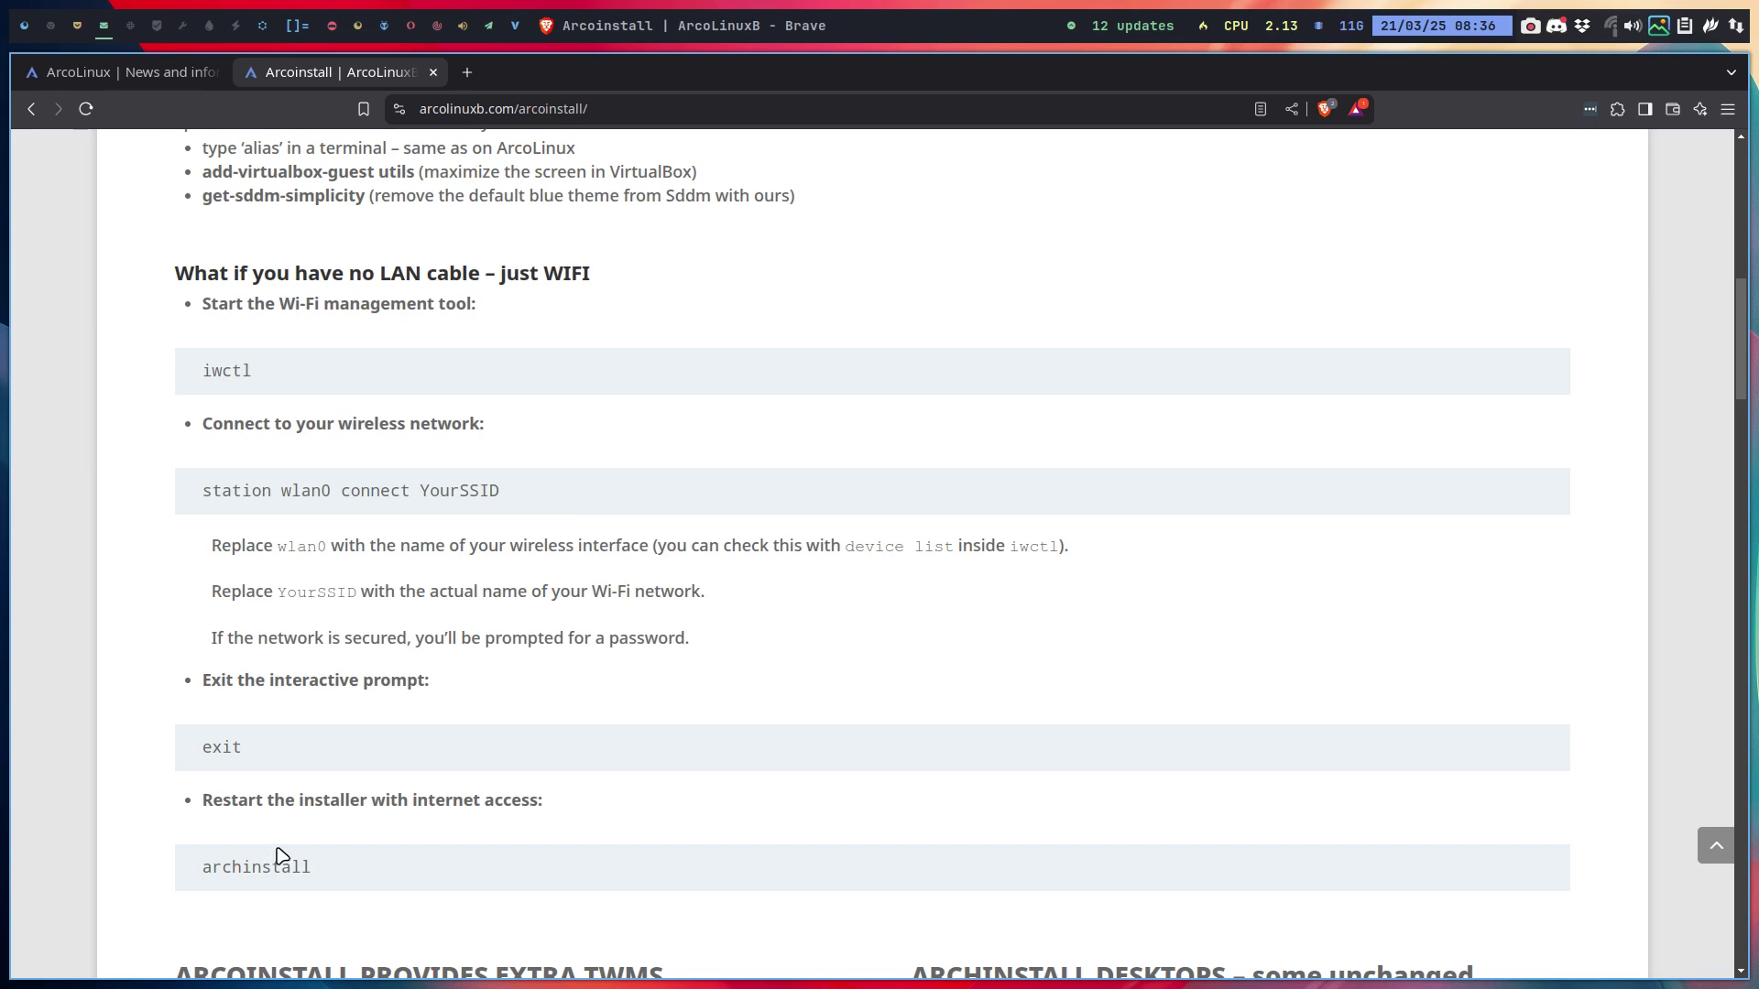
click(73, 24)
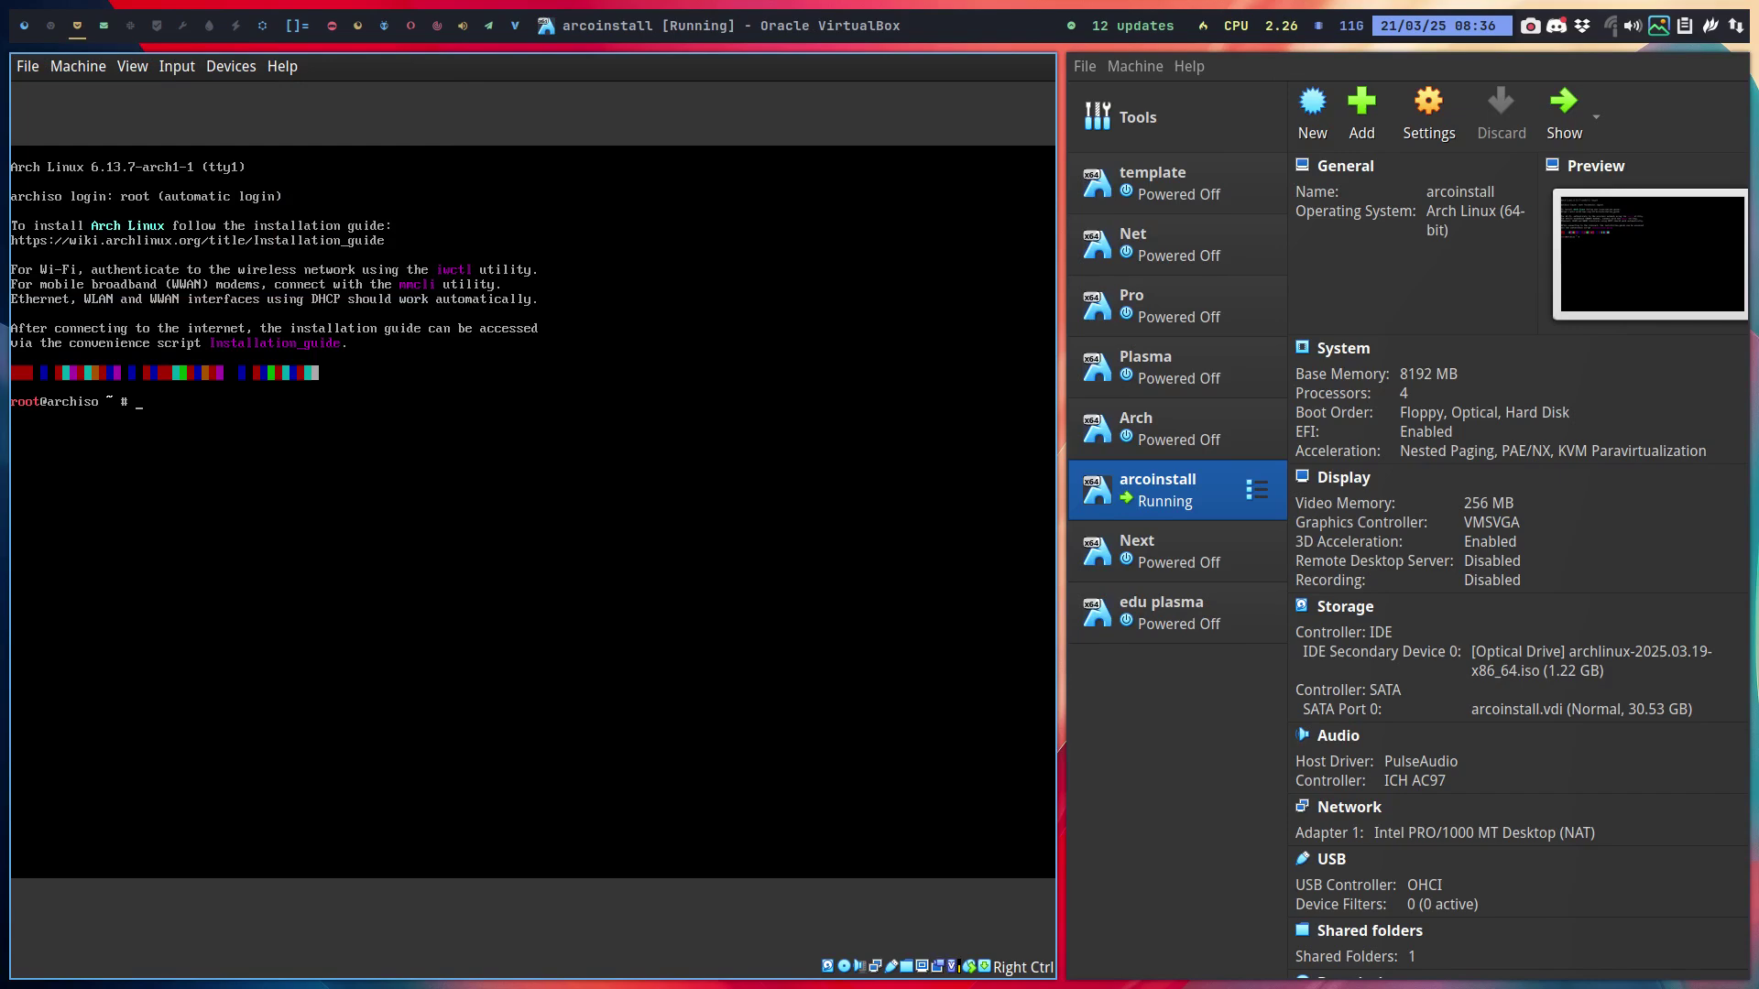
Step: Load the Belgian keymap with the be alias and test it by typing azerty
text(be)
key(BackSpace)
key(BackSpace)
text(qwertt)
key(BackSpace)
key(BackSpace)
key(BackSpace)
key(BackSpace)
key(BackSpace)
text(be)
key(ctrl+c)
text(azerty)
key(BackSpace)
key(BackSpace)
key(BackSpace)
key(BackSpace)
key(BackSpace)
key(BackSpace)
Step: Cancel a typed 'archinstall --advanced' and list the shell aliases with alias
text(archinstall --advanc)
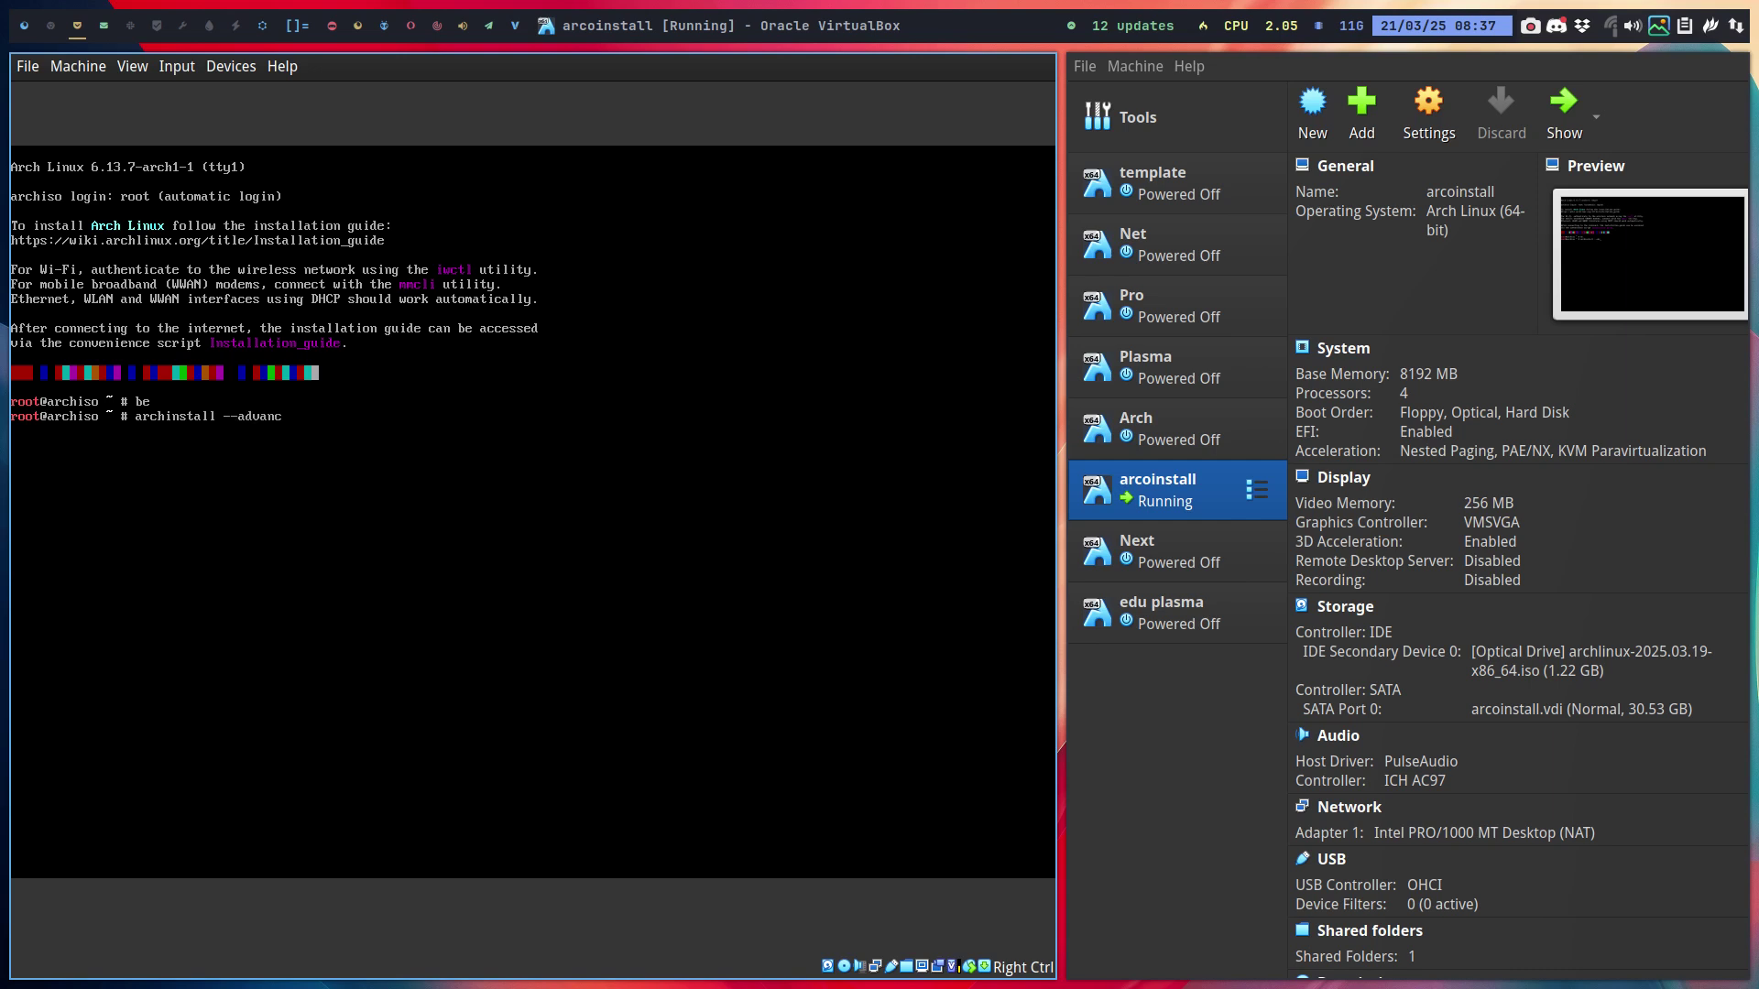
text(ed)
key(ctrl+c)
text(alias)
key(Return)
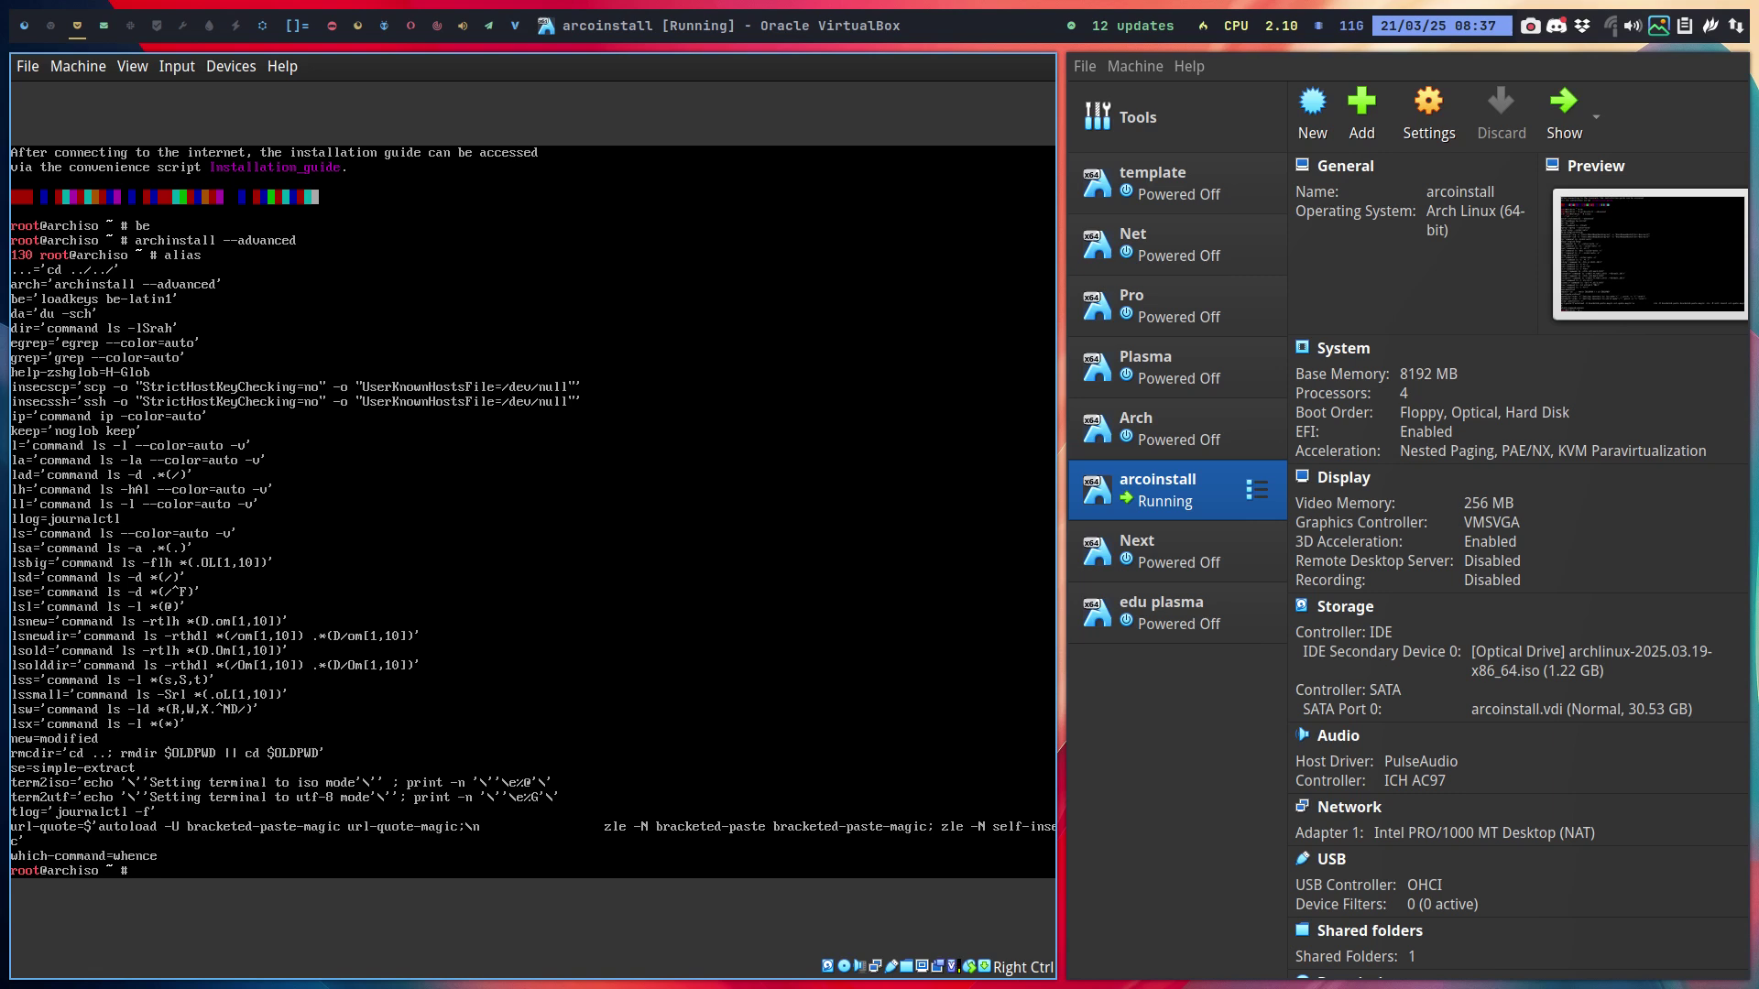
Step: Upgrade the live system with pacman -Syyu and launch archinstall via the arch alias
text(su)
key(BackSpace)
key(BackSpace)
text(pacman -Syyu)
key(Return)
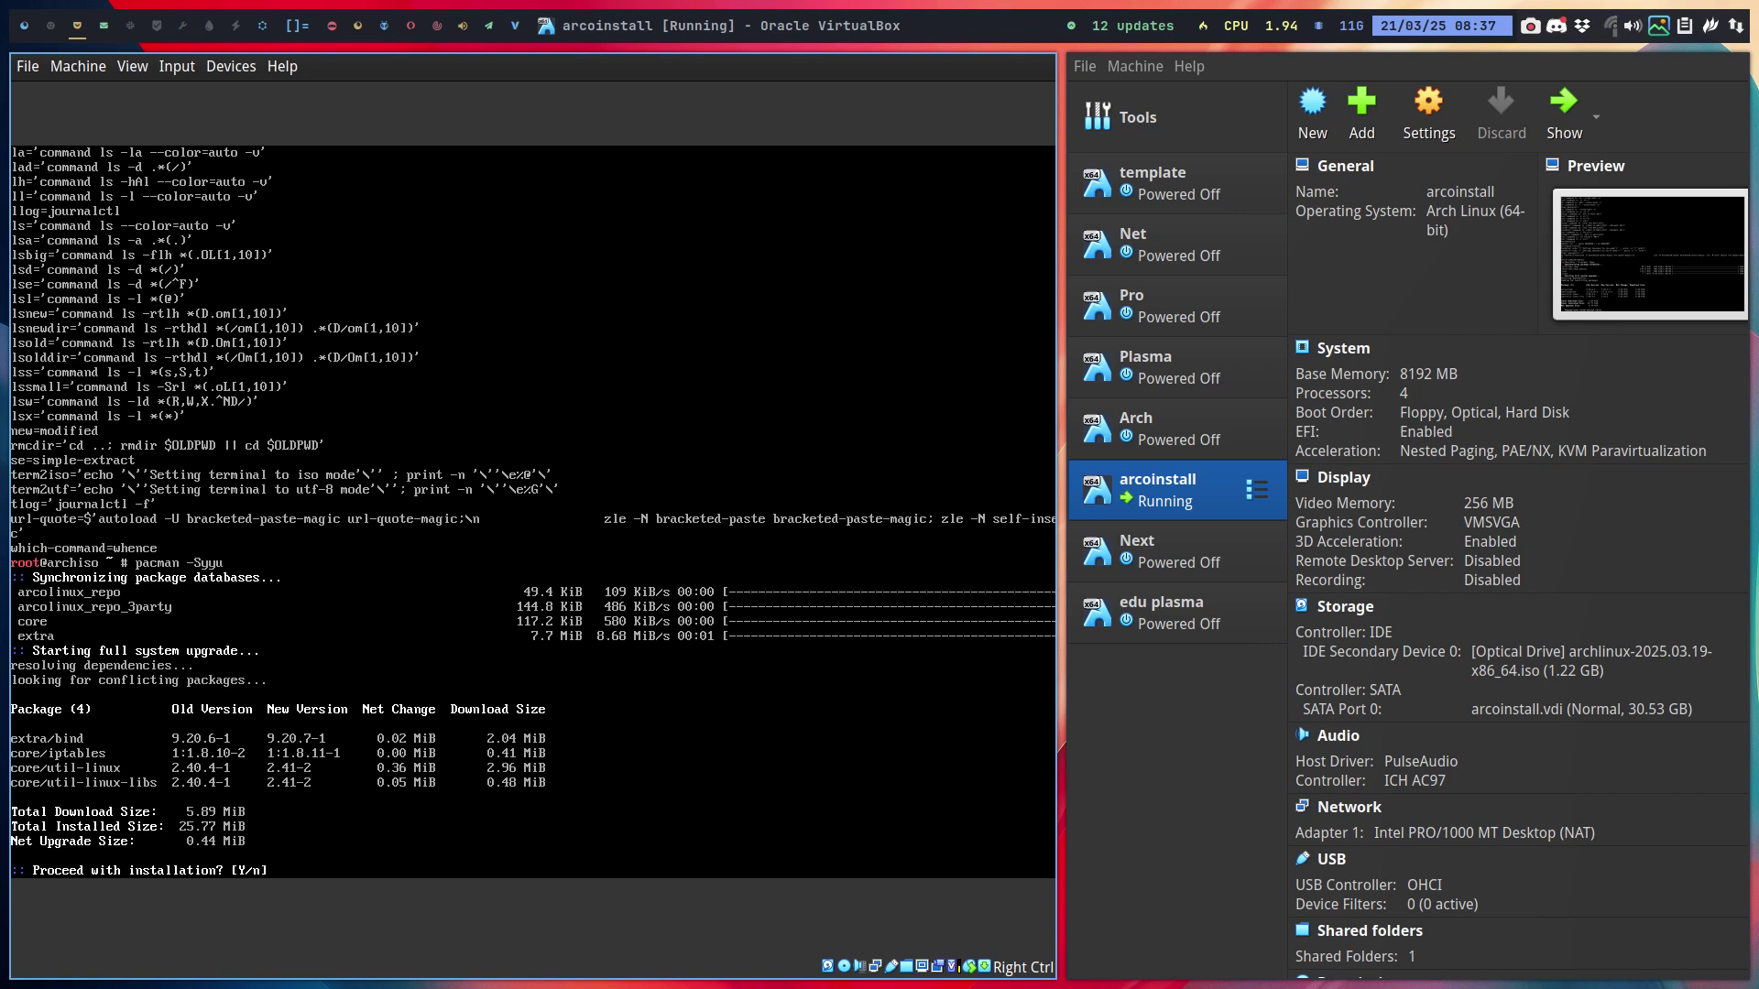
key(Return)
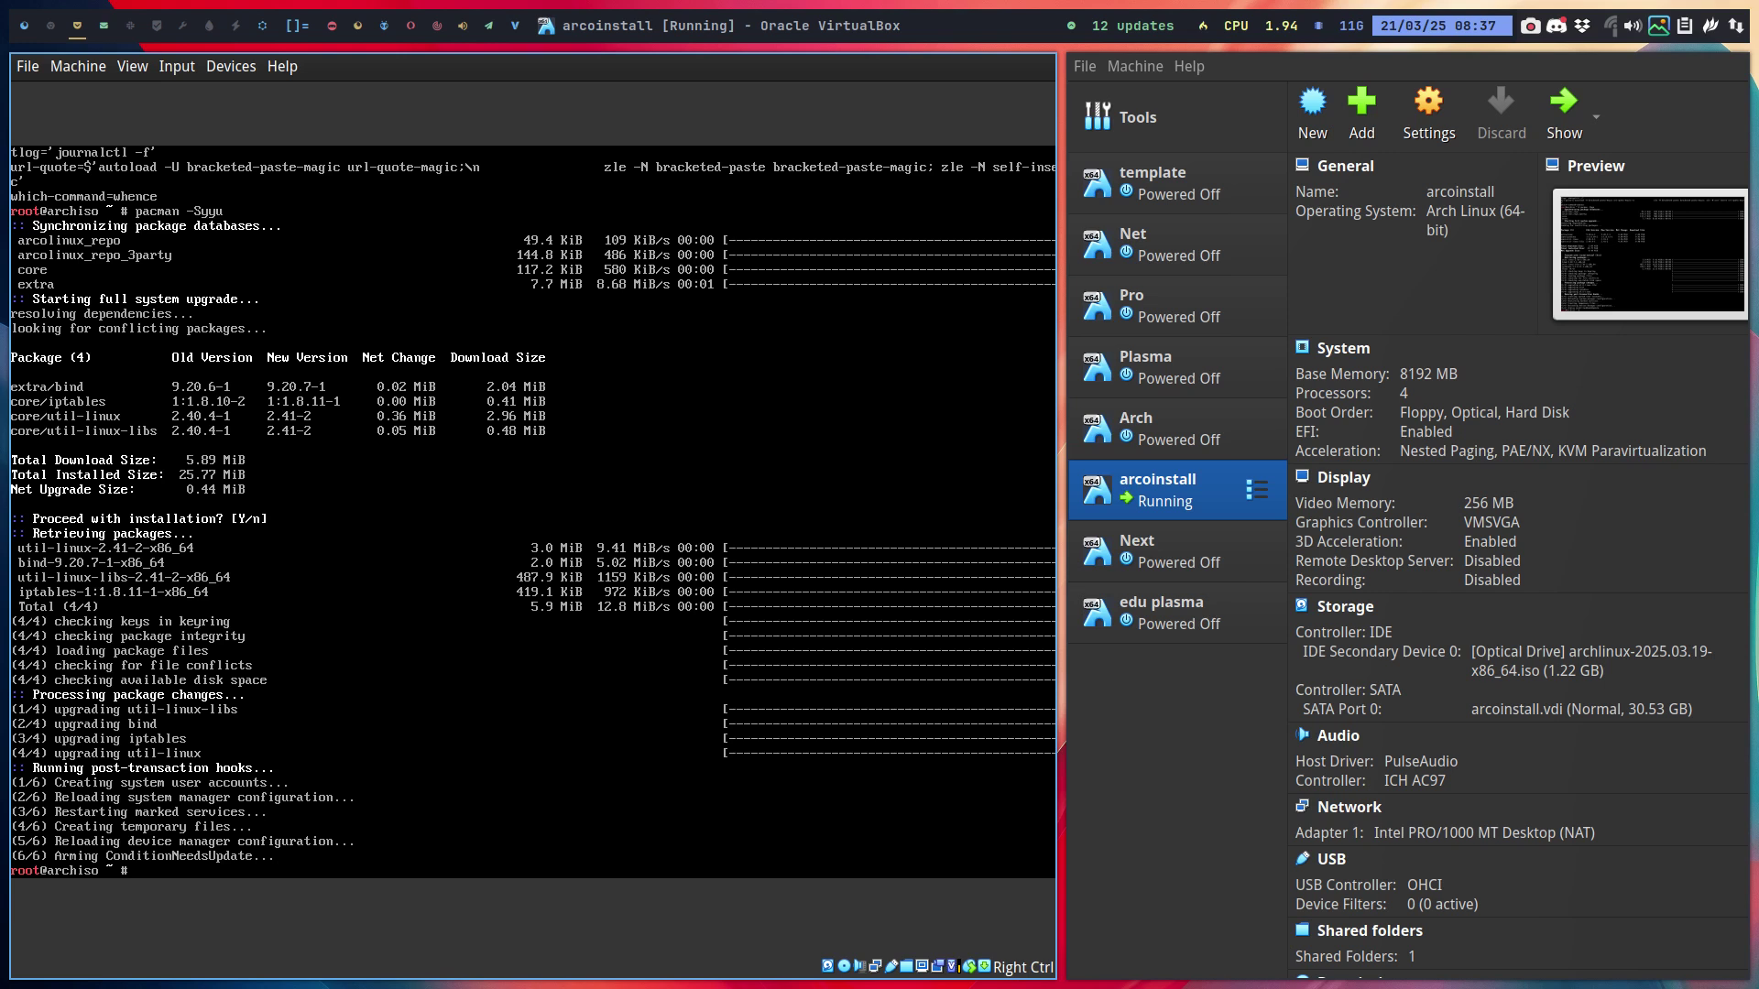
text(arch)
key(Return)
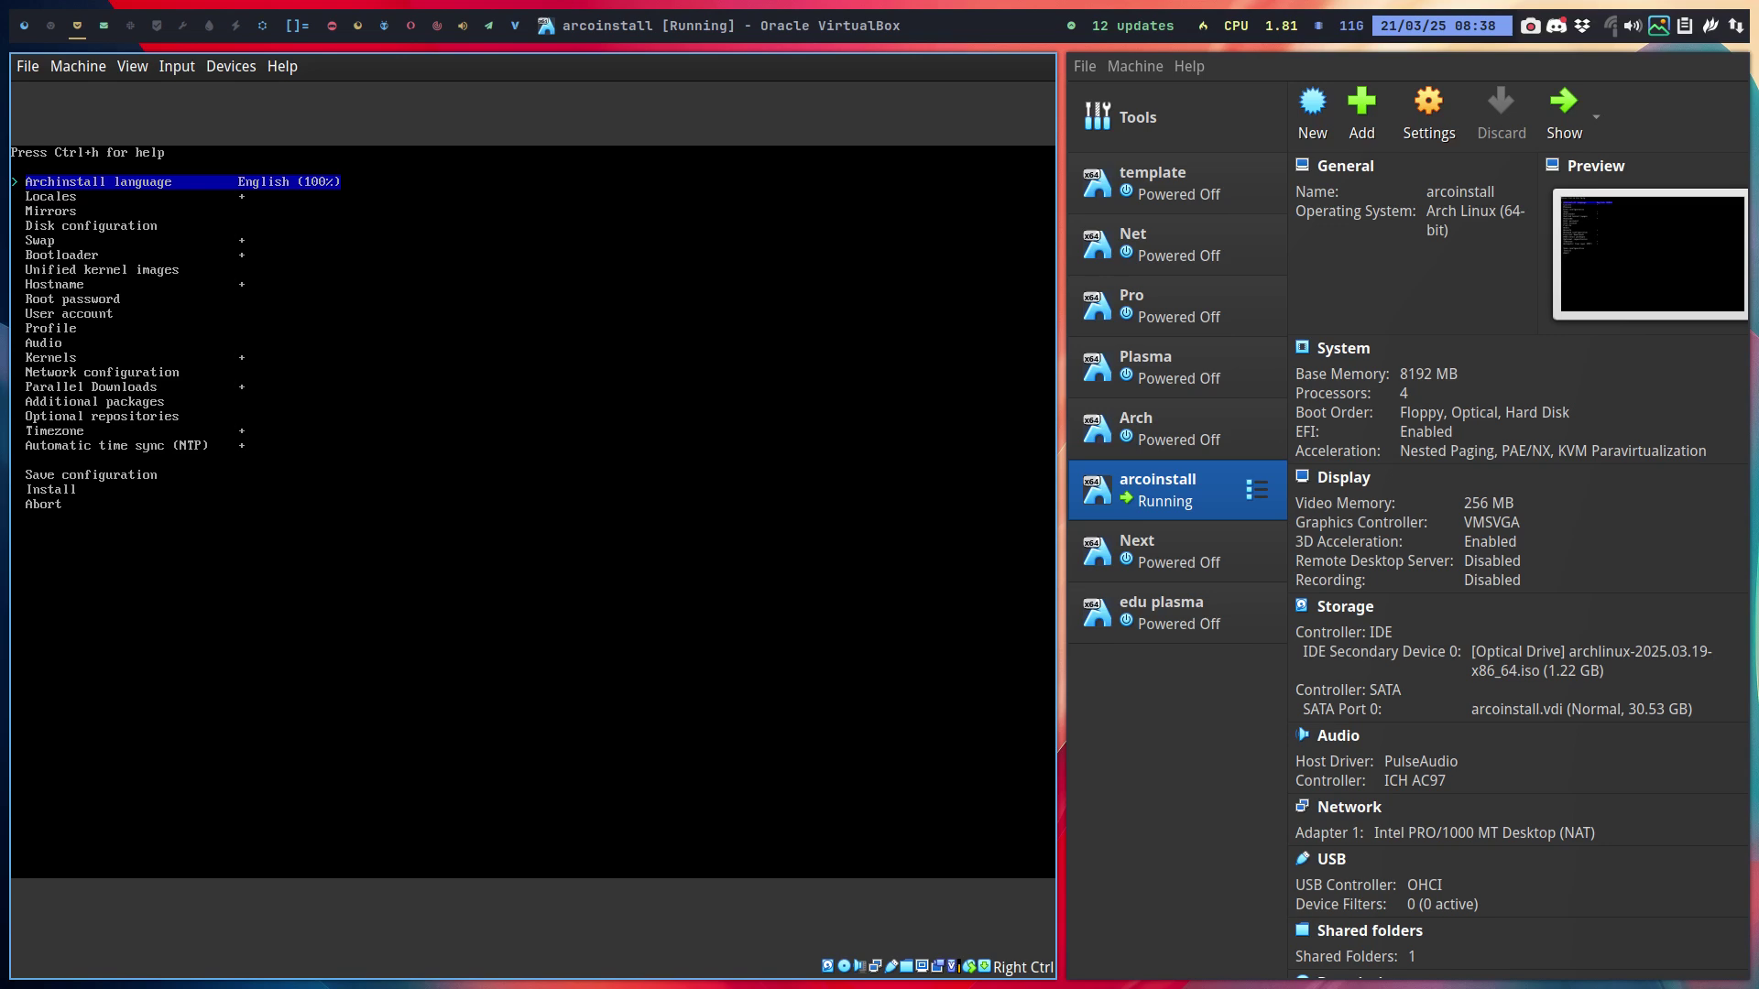
Step: Move the archinstall menu selection down to Profile
key(Down)
key(Down)
key(Down)
key(Down)
key(Down)
key(Down)
key(Down)
key(Down)
key(Down)
key(Down)
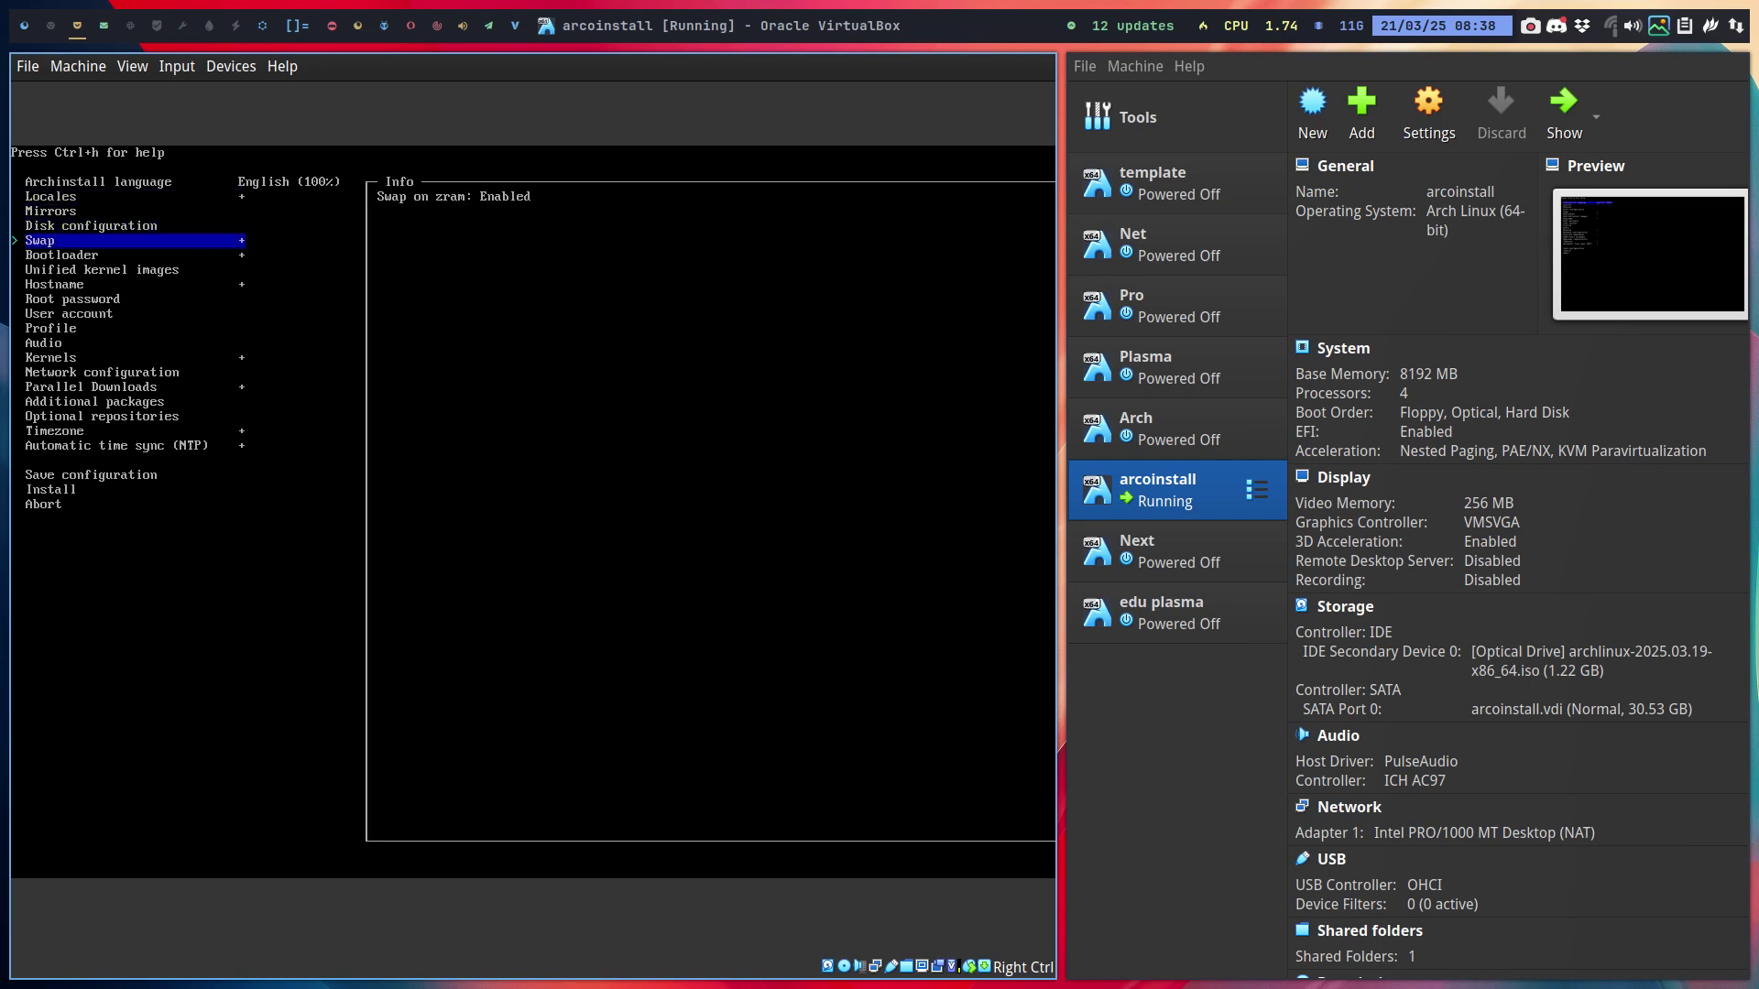
Step: Open Profile > Desktop and step from Awesome down to Nimdow, reviewing each package list
key(Return)
key(Return)
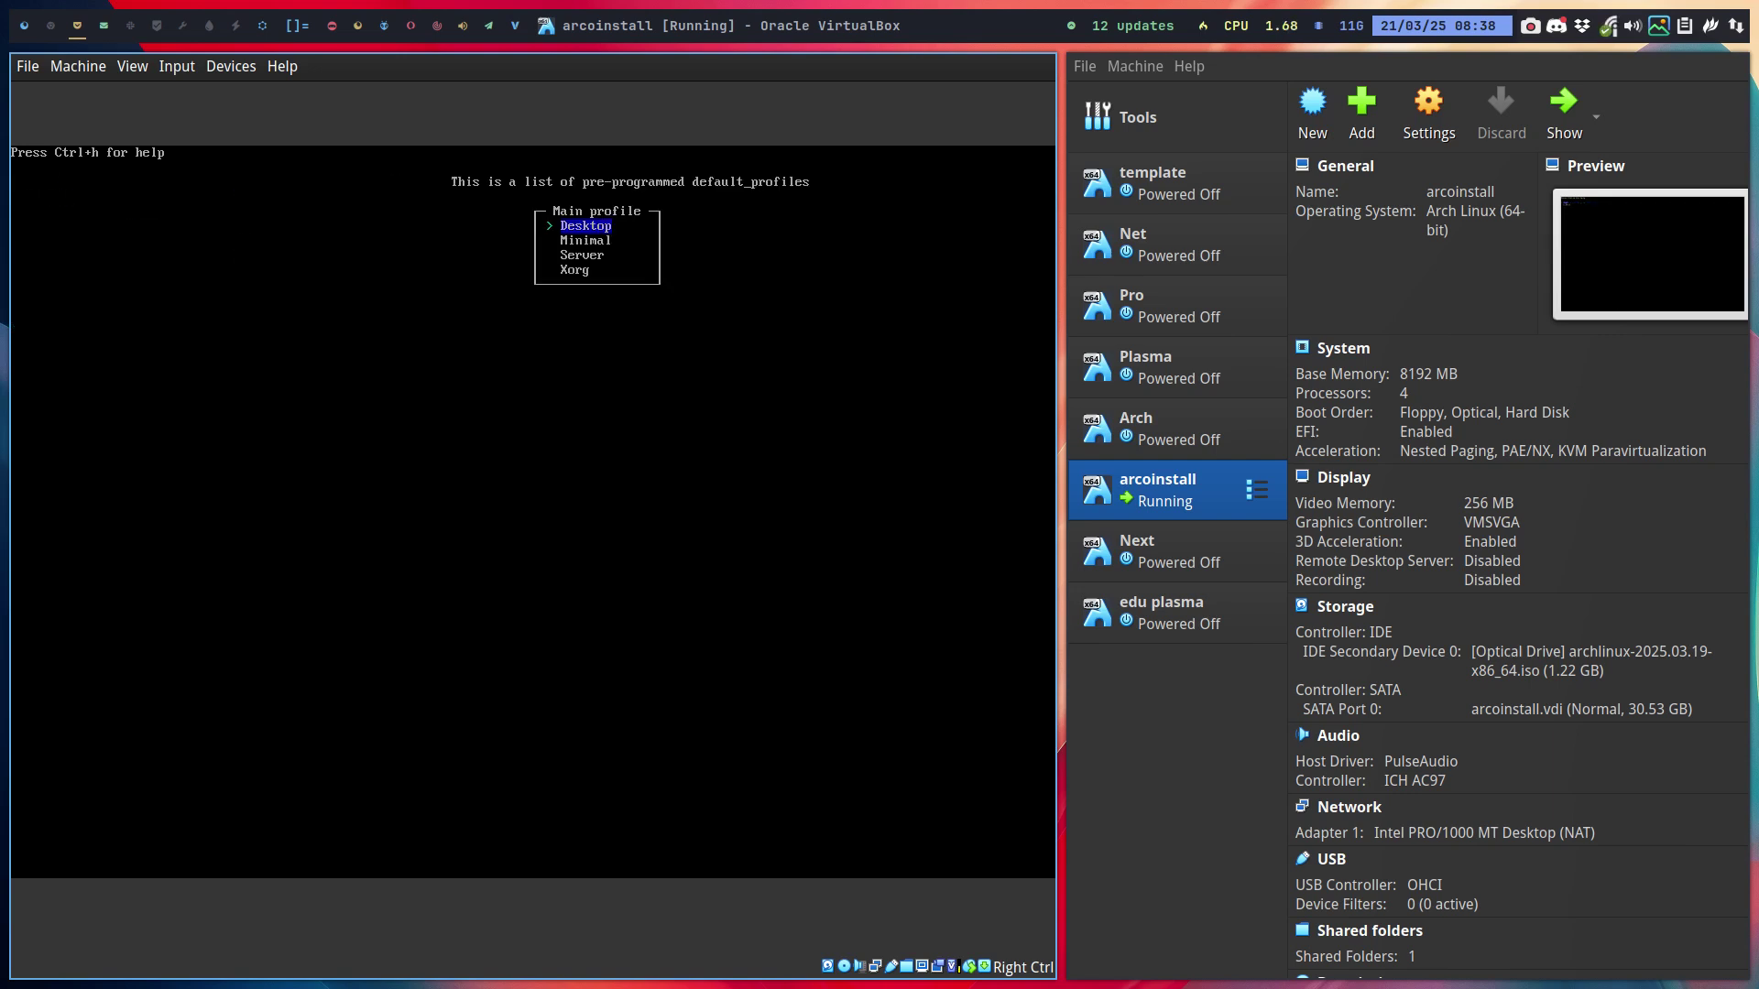
key(Return)
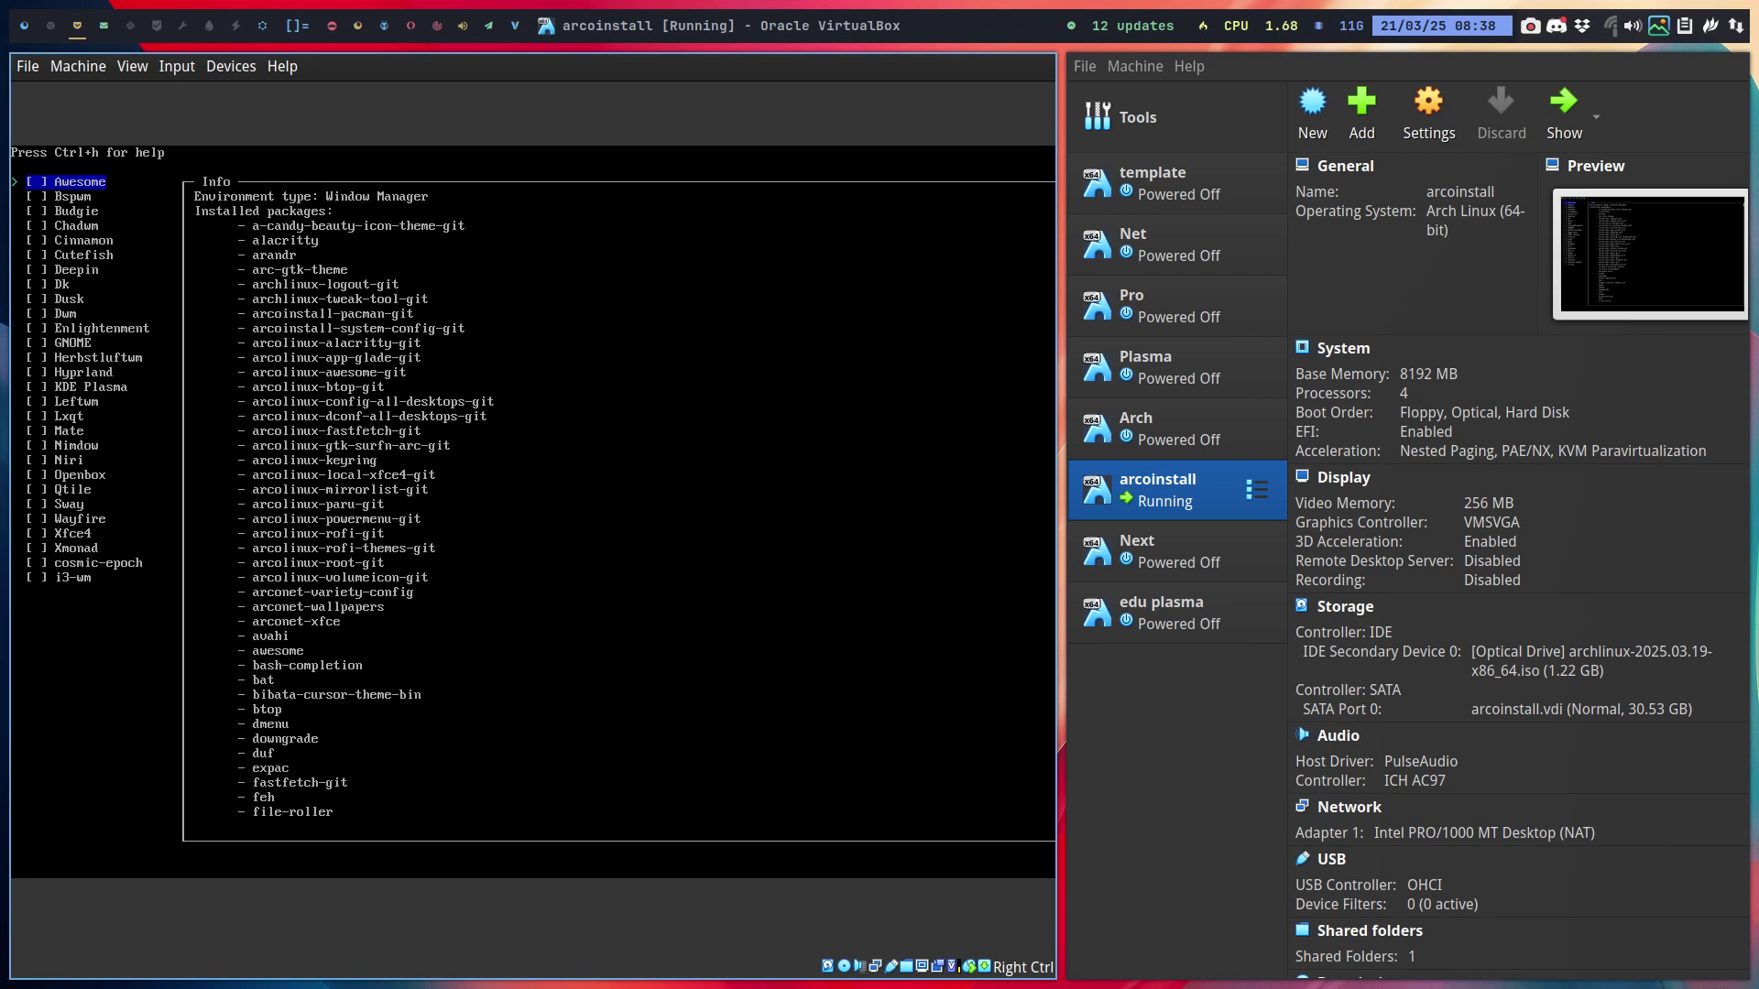
key(Down)
key(Down)
key(Down)
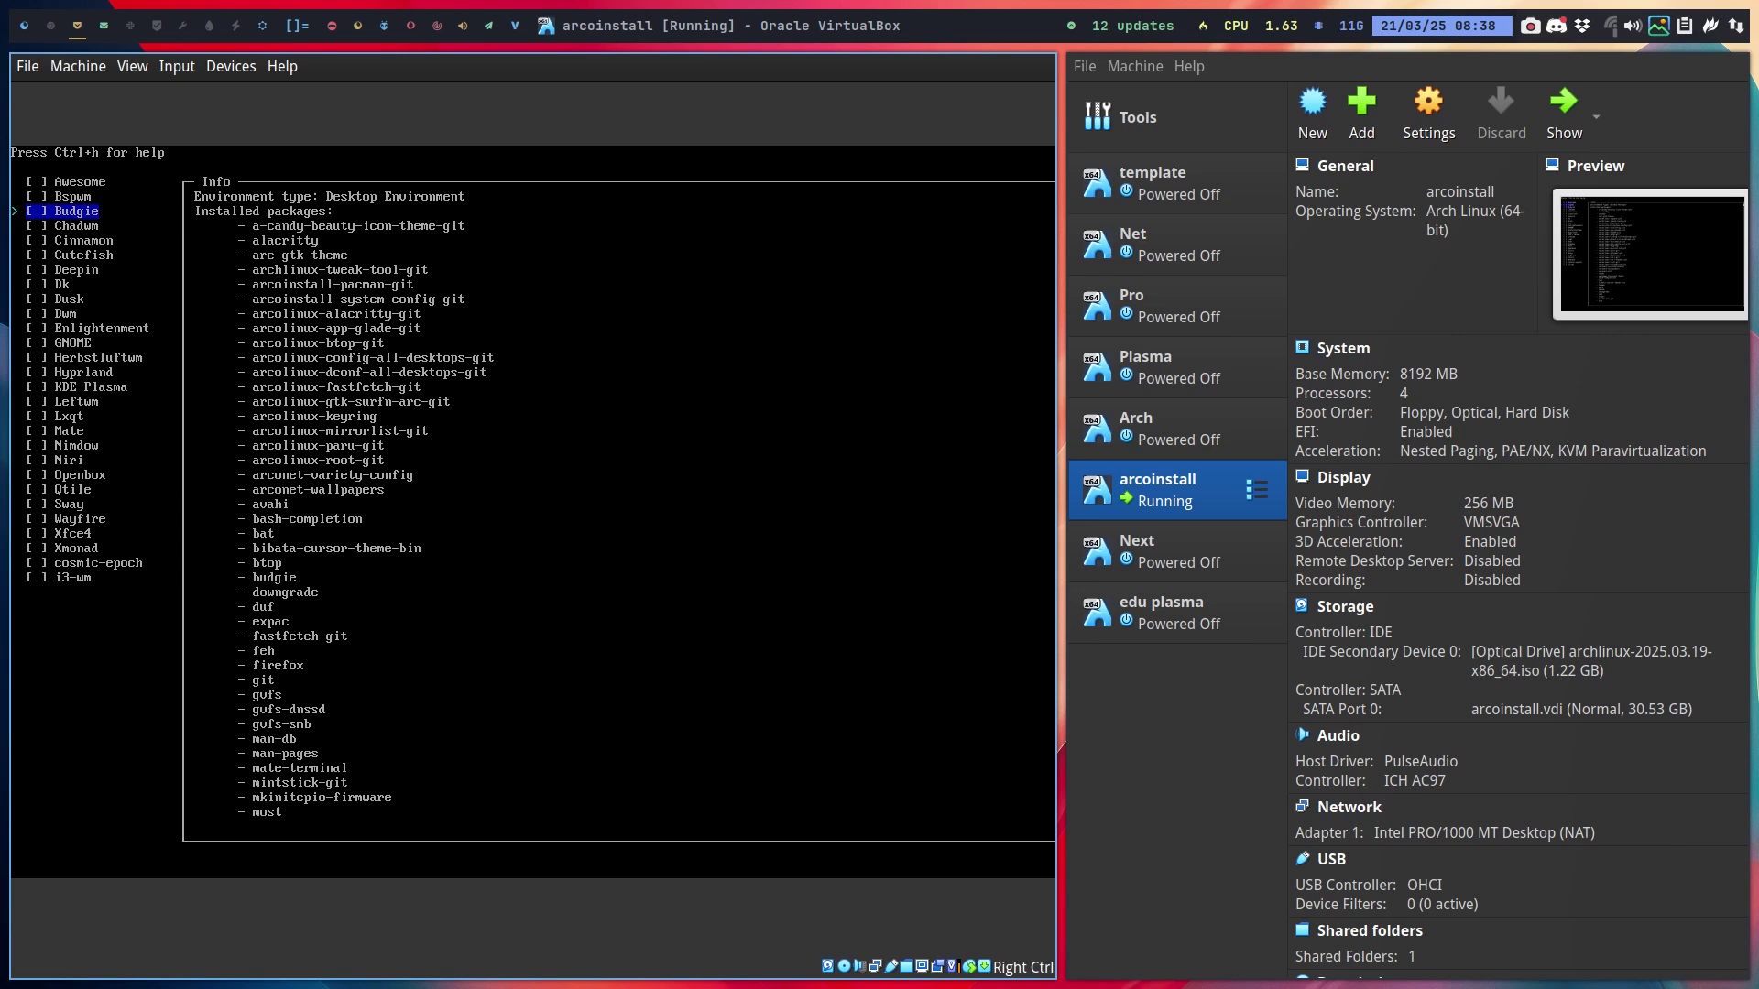
key(Down)
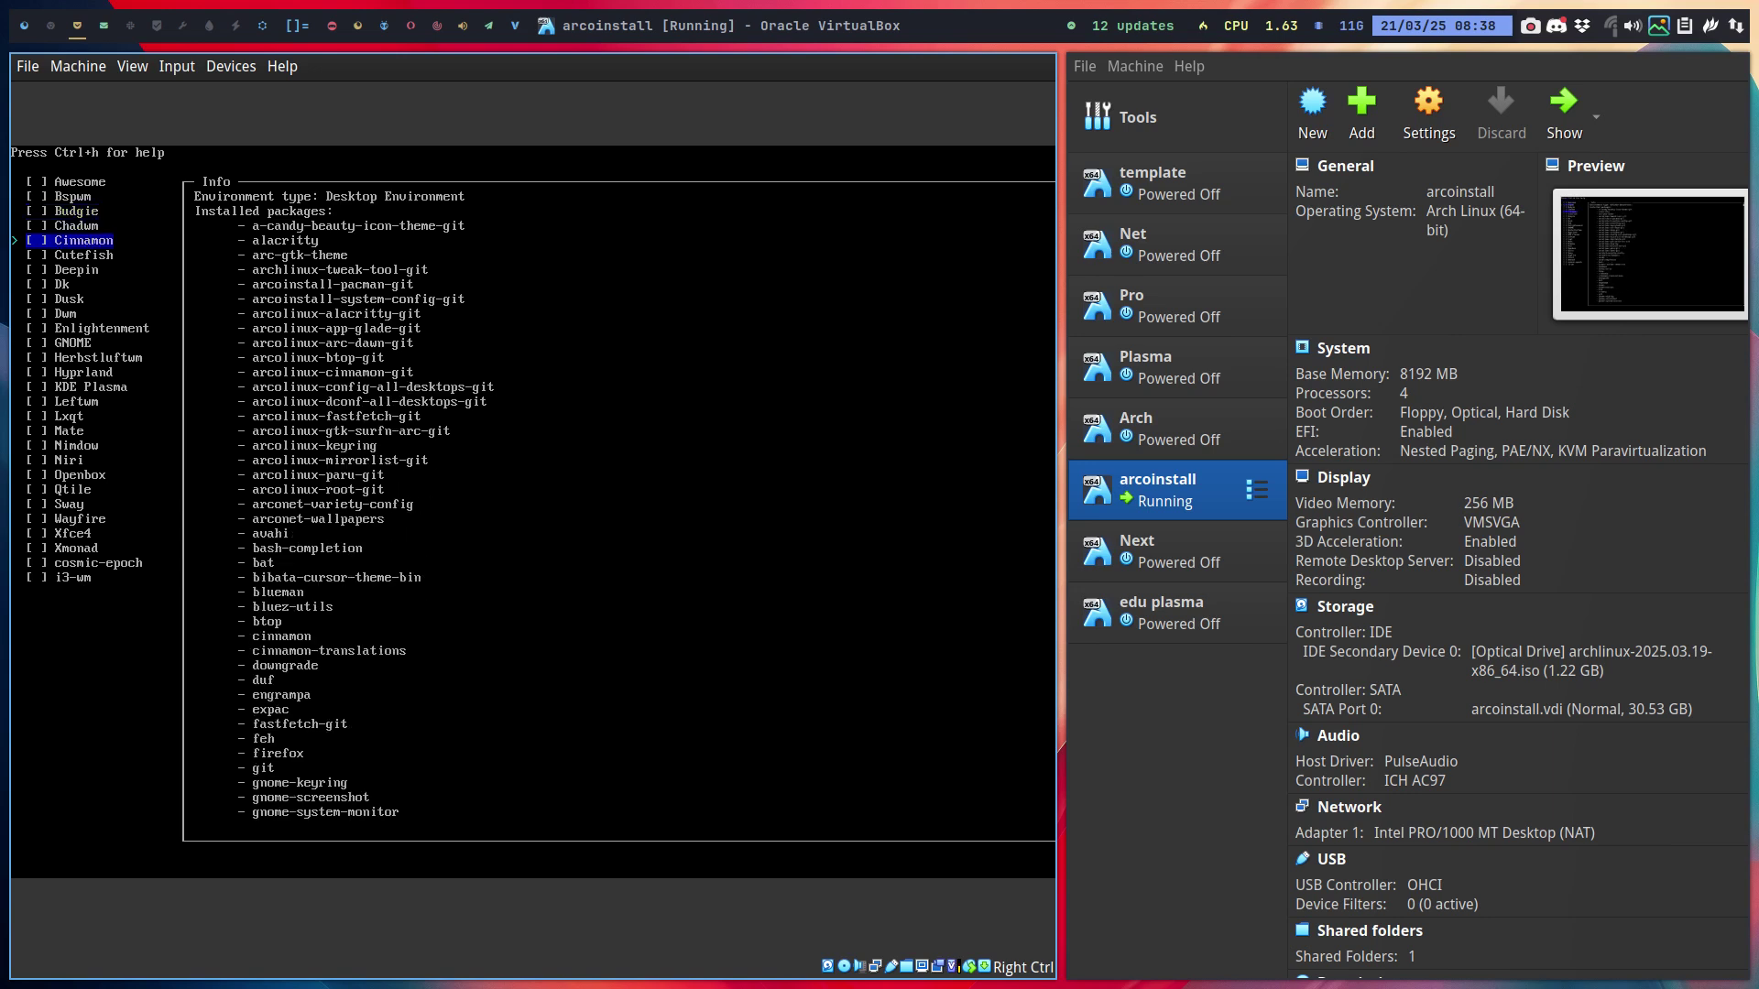
key(Down)
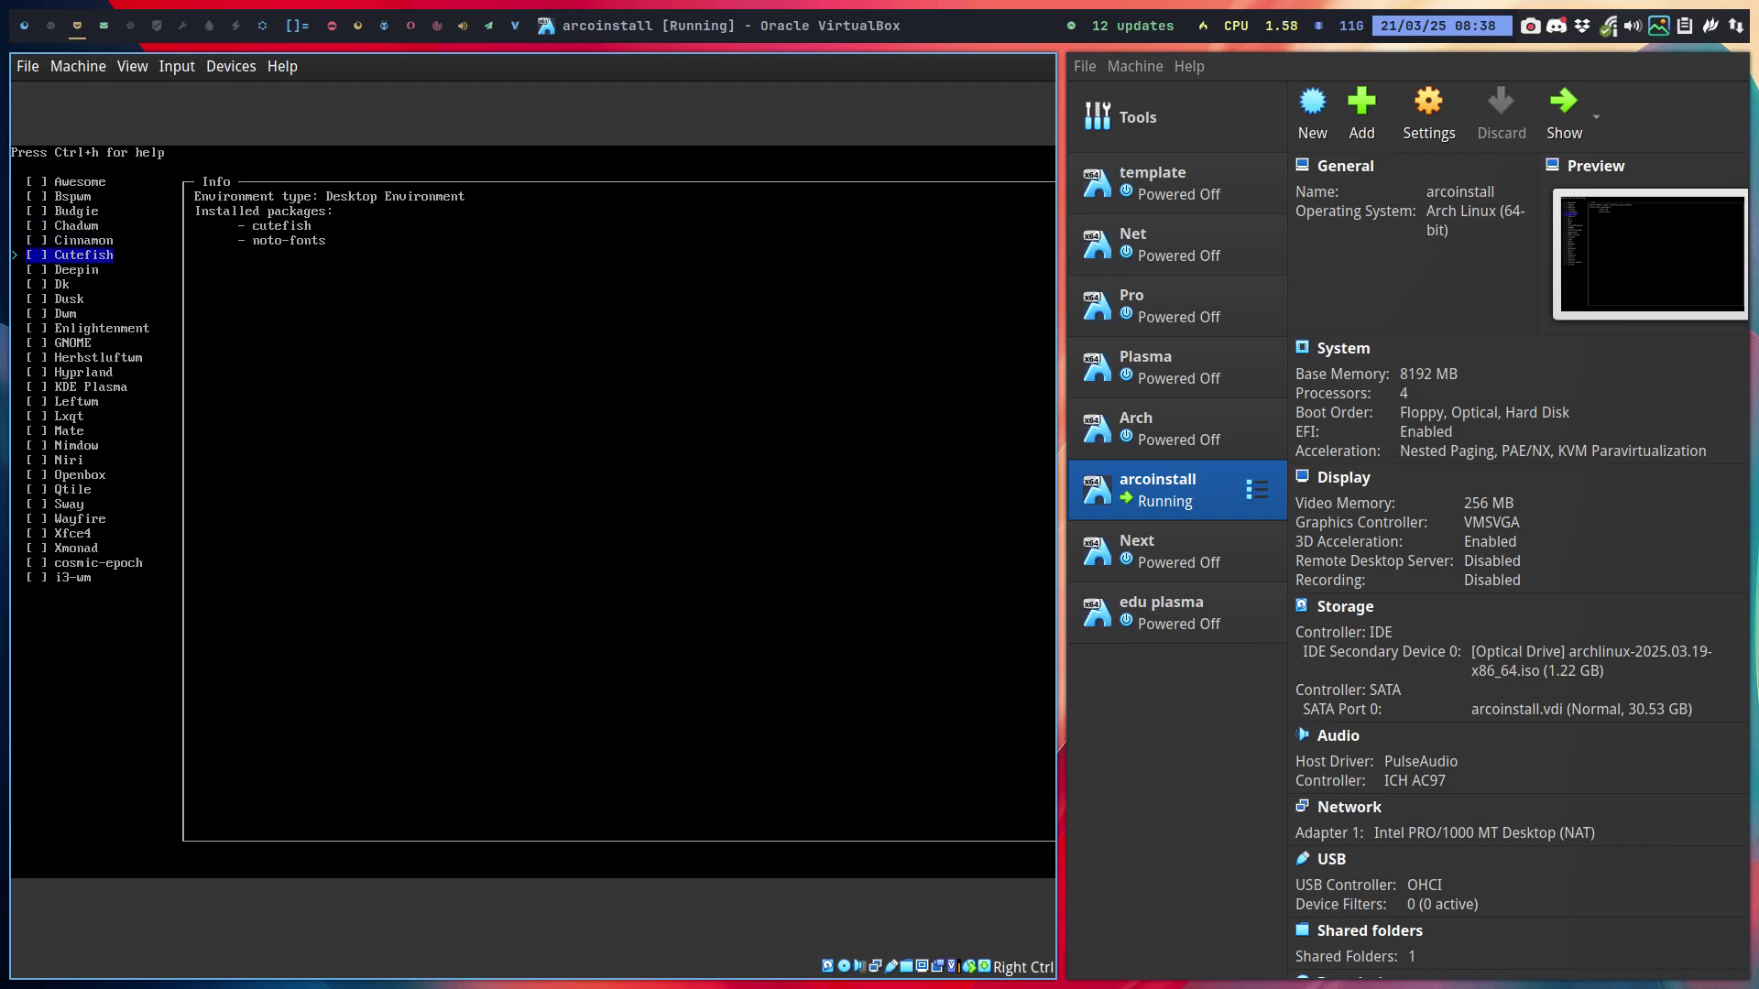
key(Down)
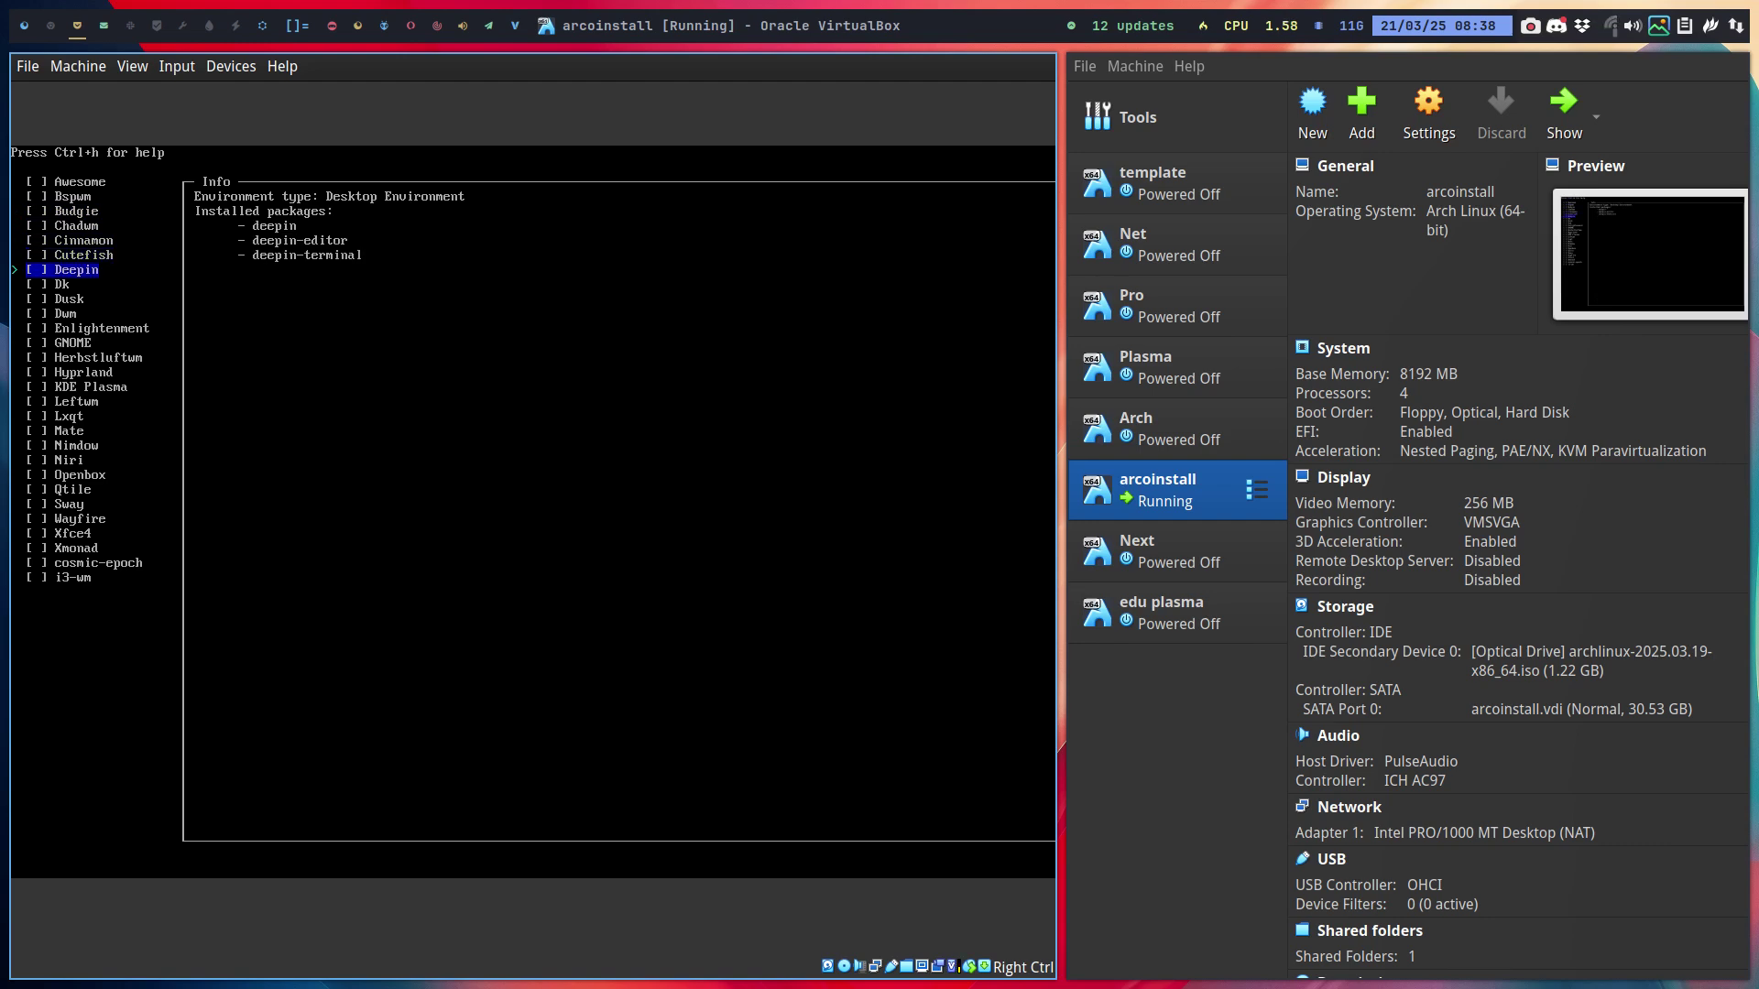
key(Down)
key(Down)
key(Down)
key(Down)
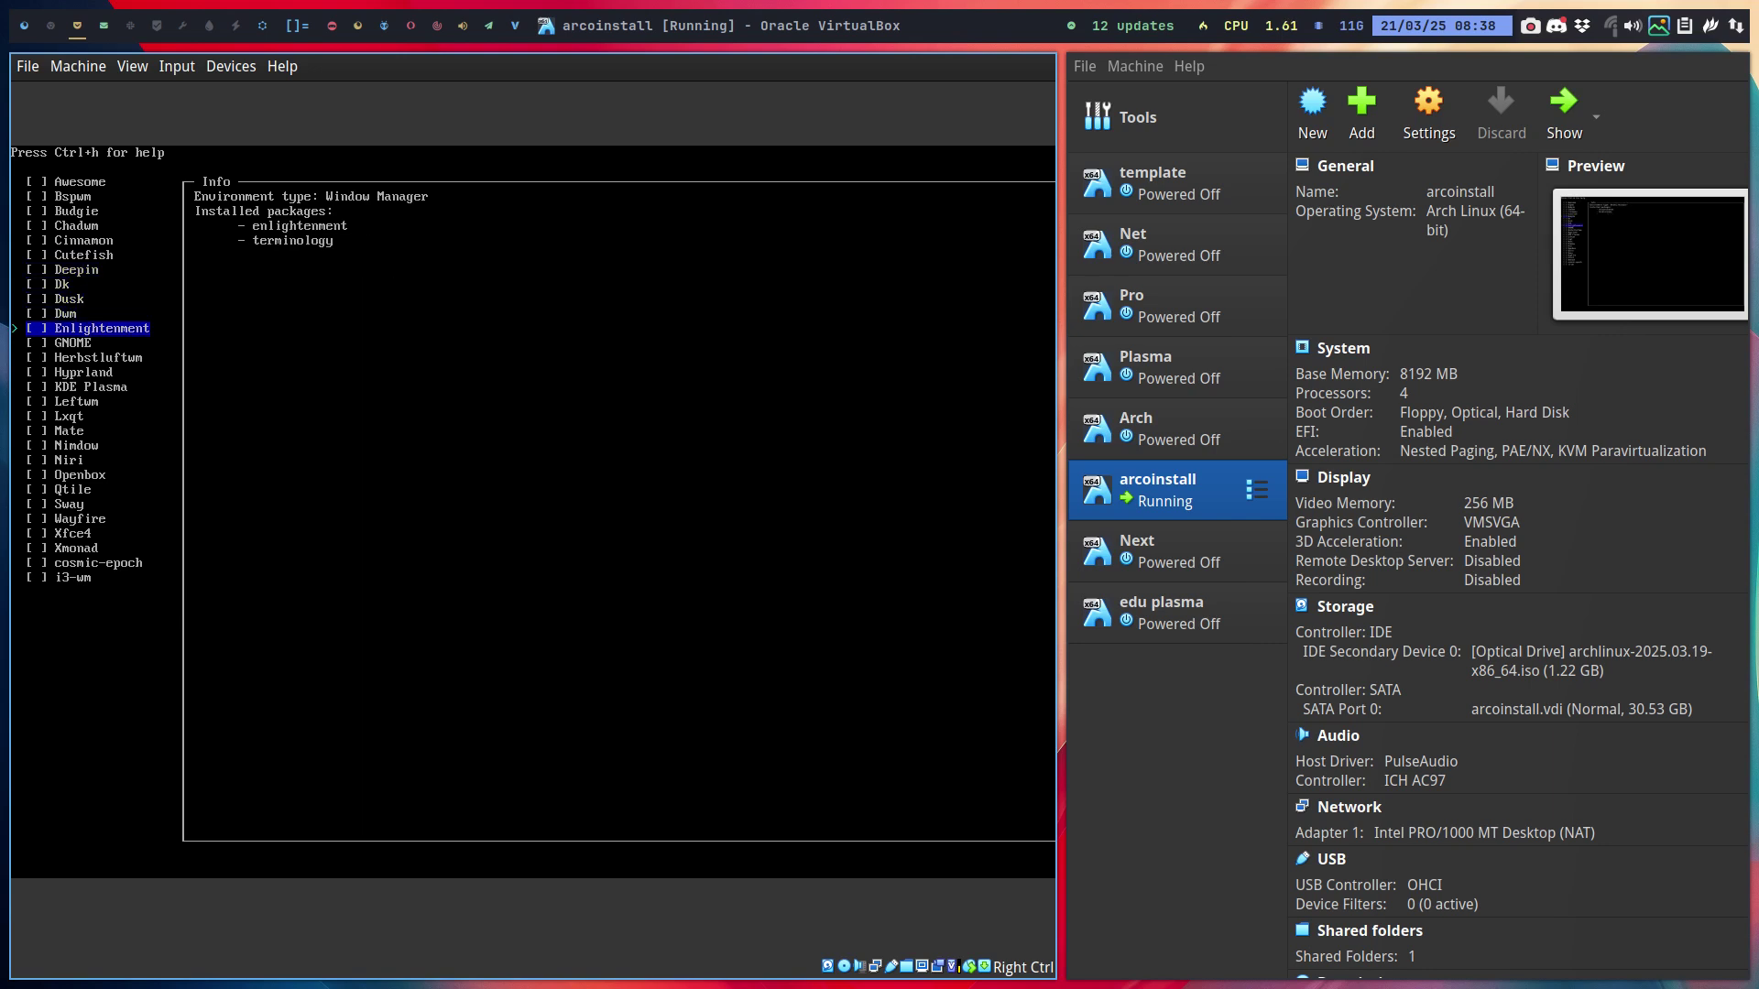
key(Down)
key(Down)
key(Down)
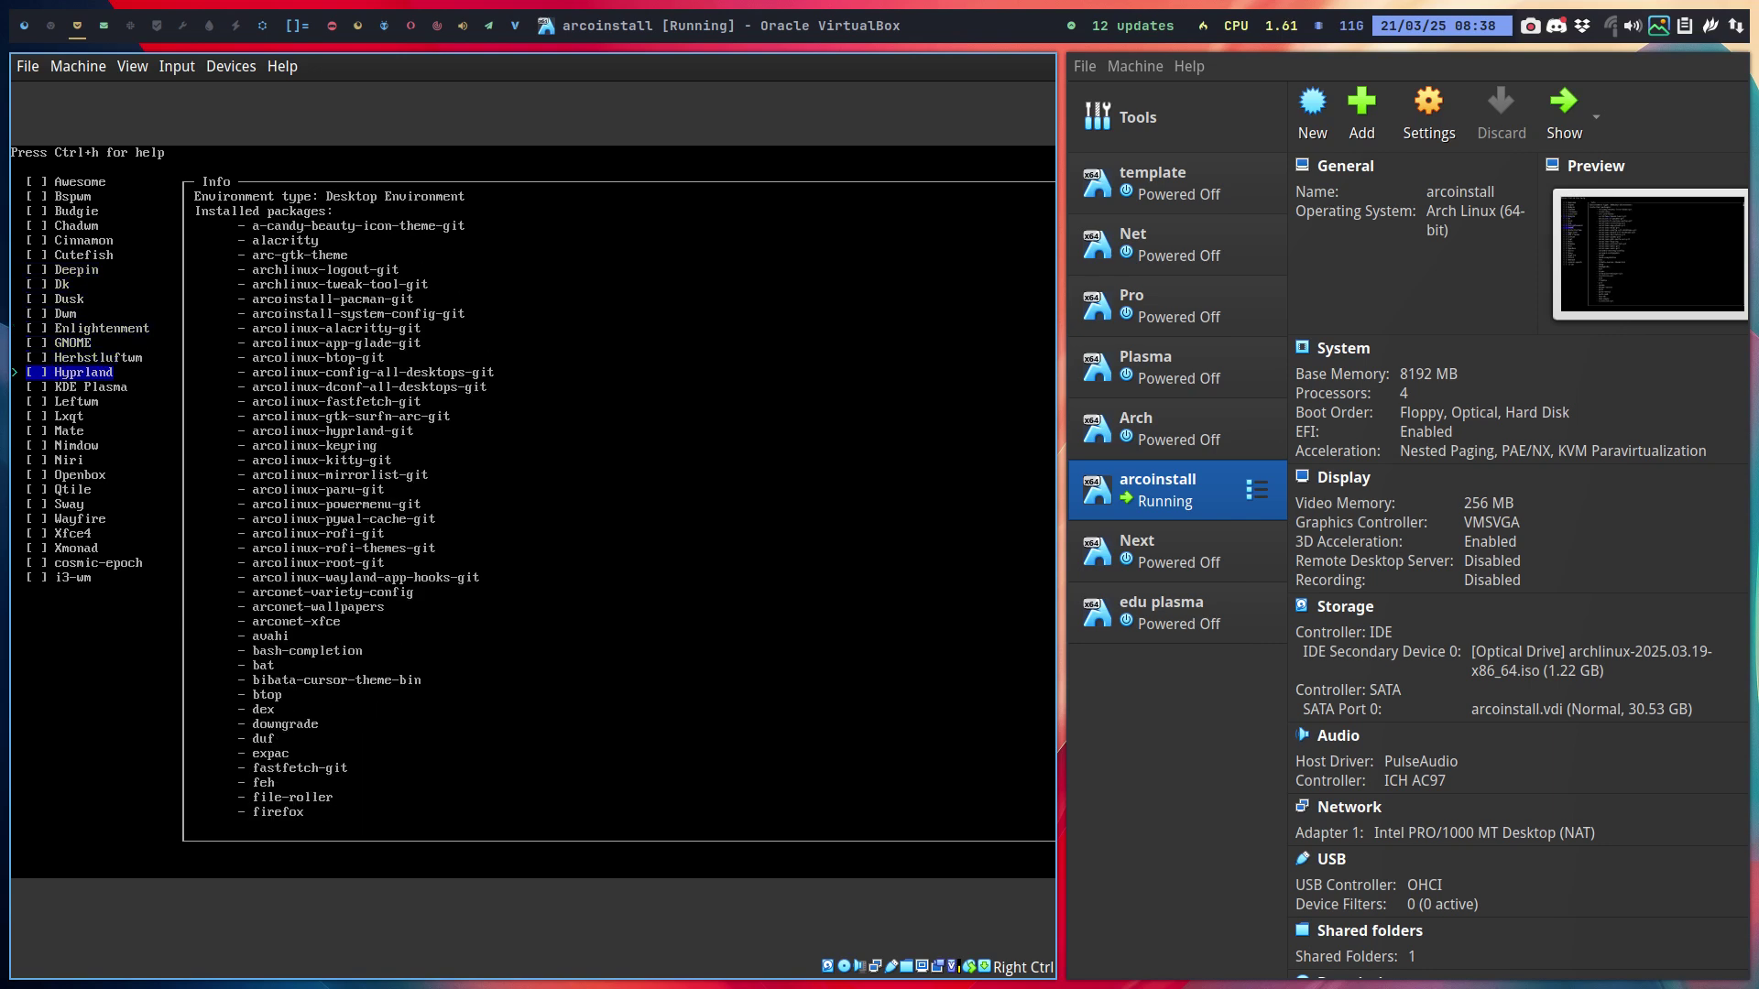
key(Down)
key(Down)
key(Down)
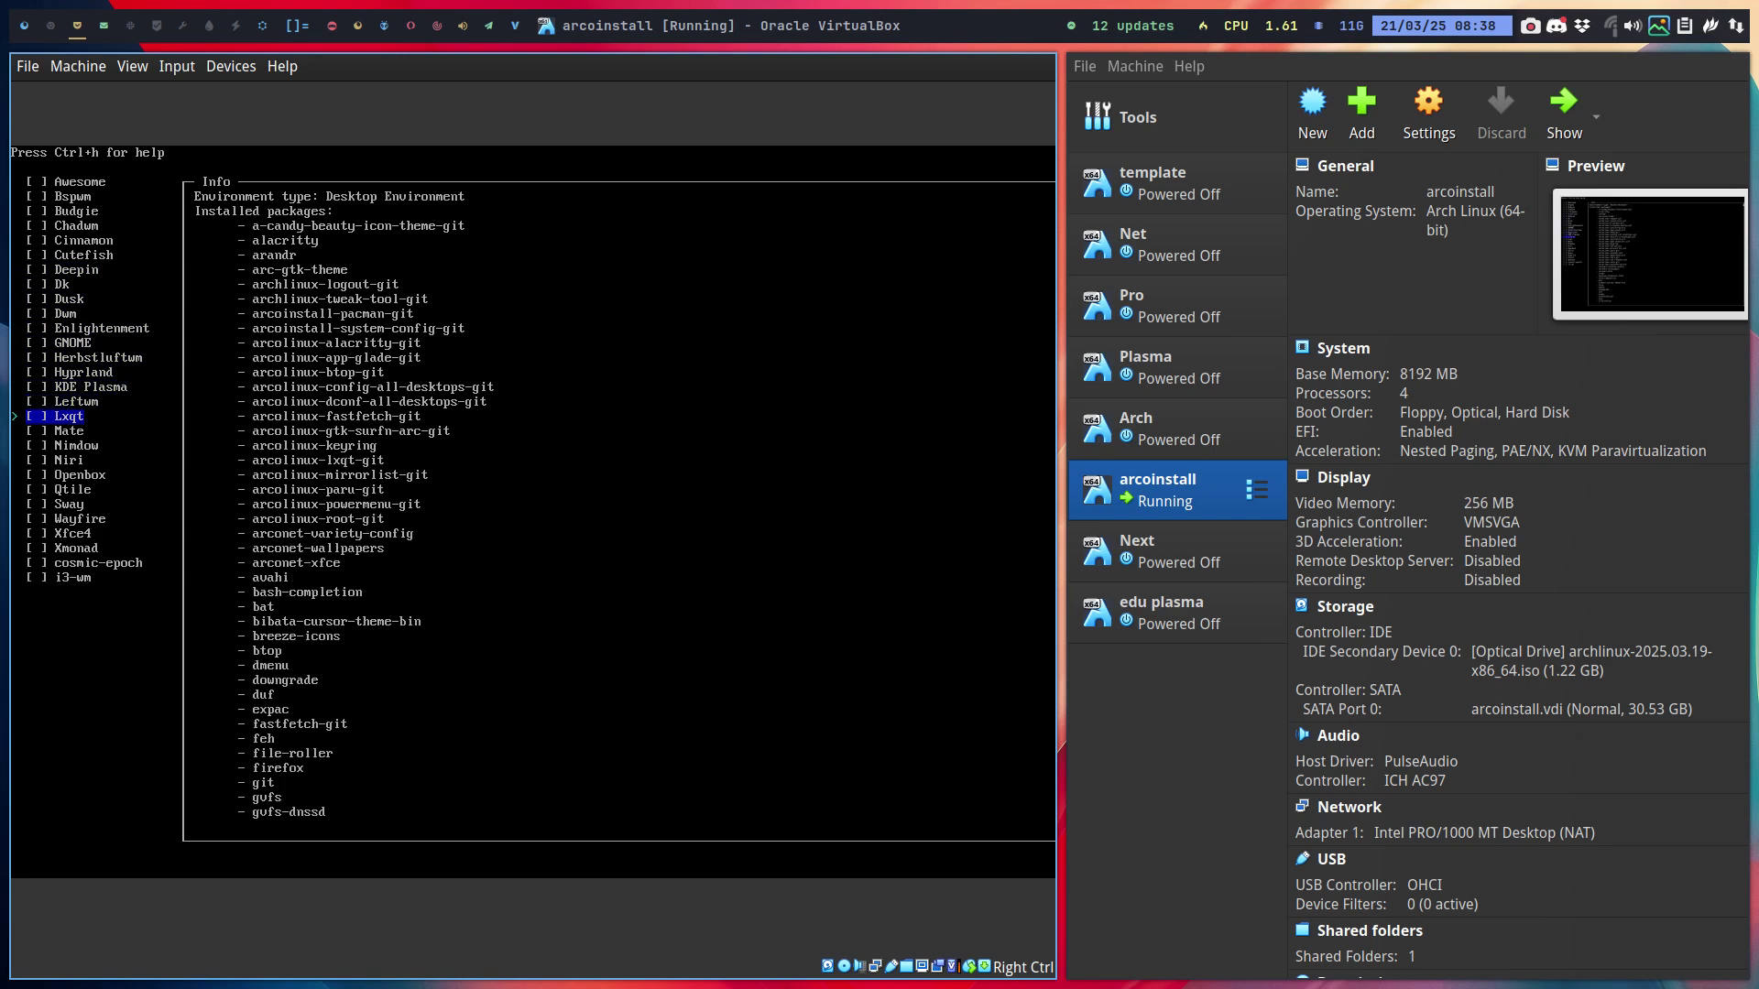
key(Down)
key(Down)
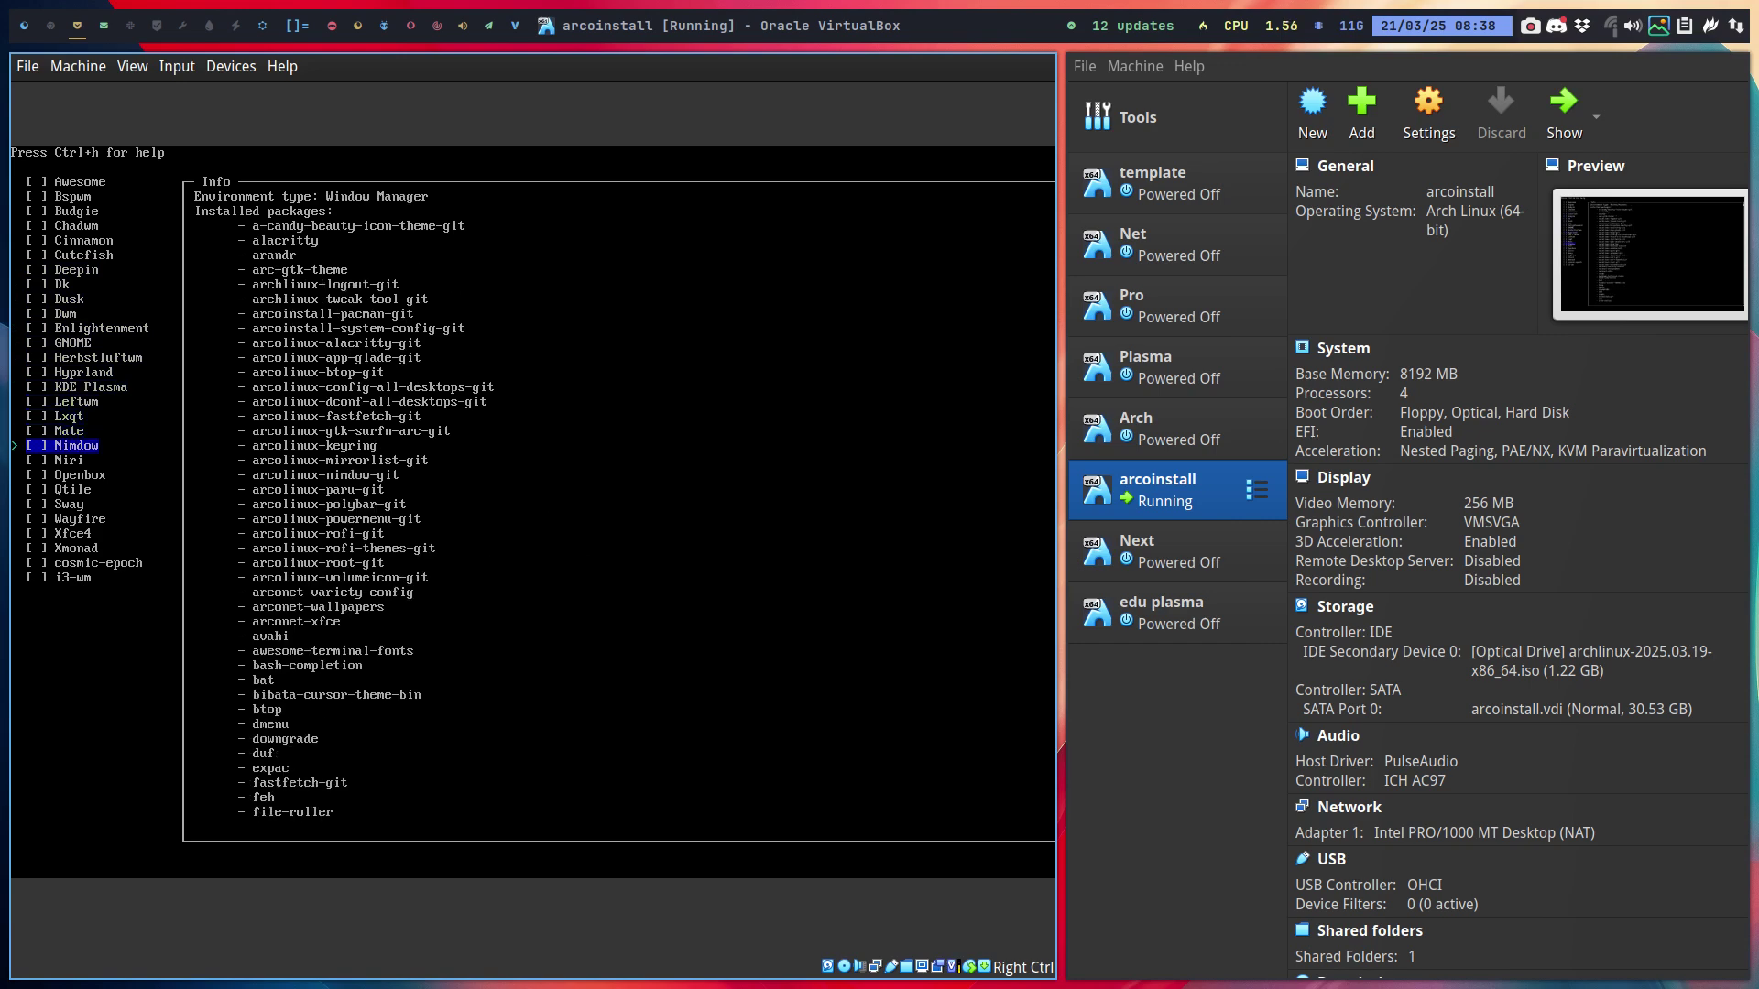
key(Down)
key(Down)
key(Down)
key(Down)
key(Down)
key(Down)
key(Down)
key(Down)
key(Down)
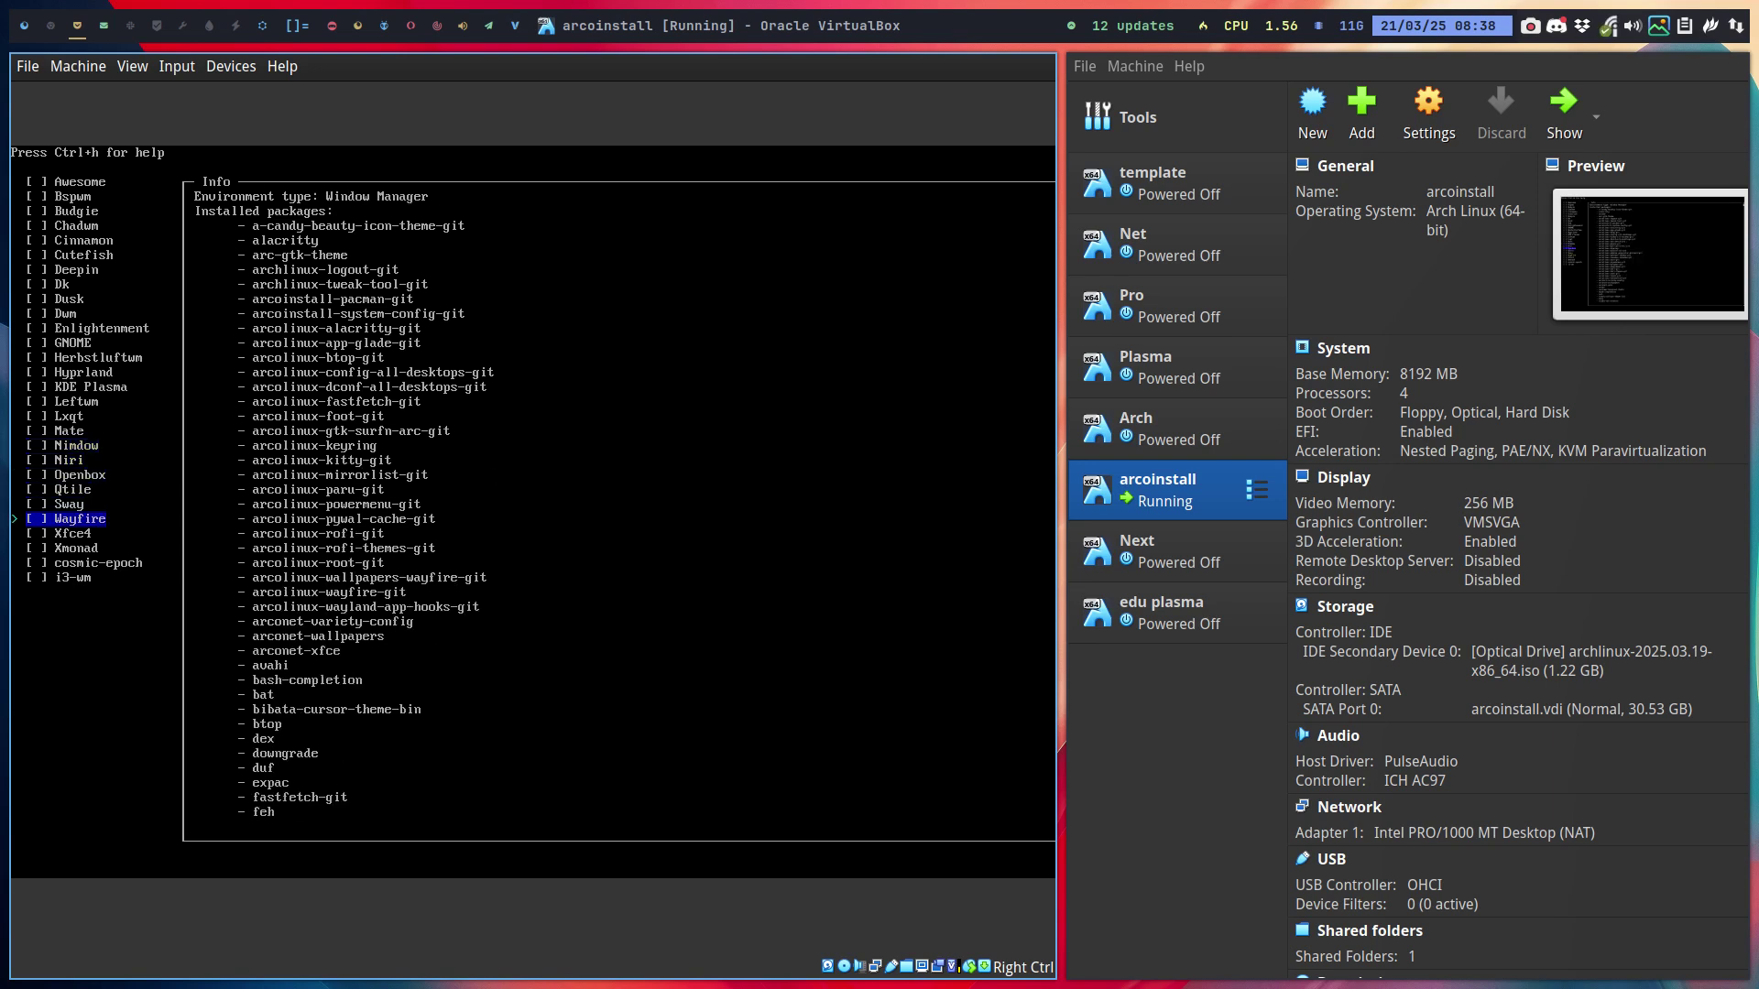